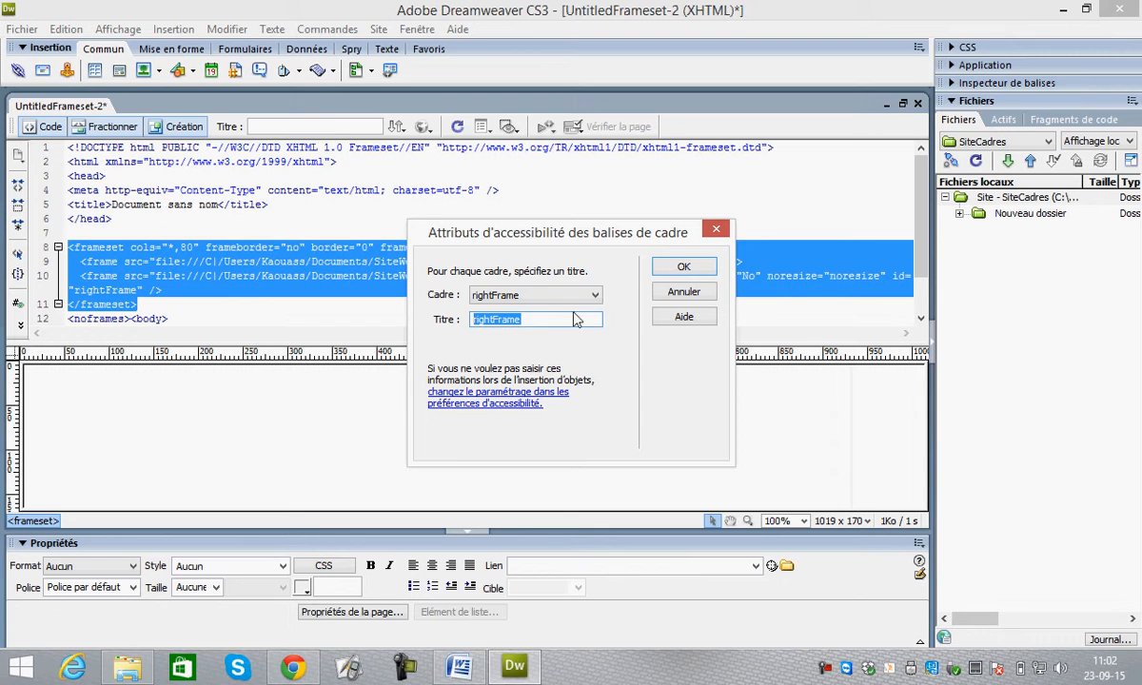
- Accept the default title for rightFrame and enlarge the design view of the new frameset
click(674, 267)
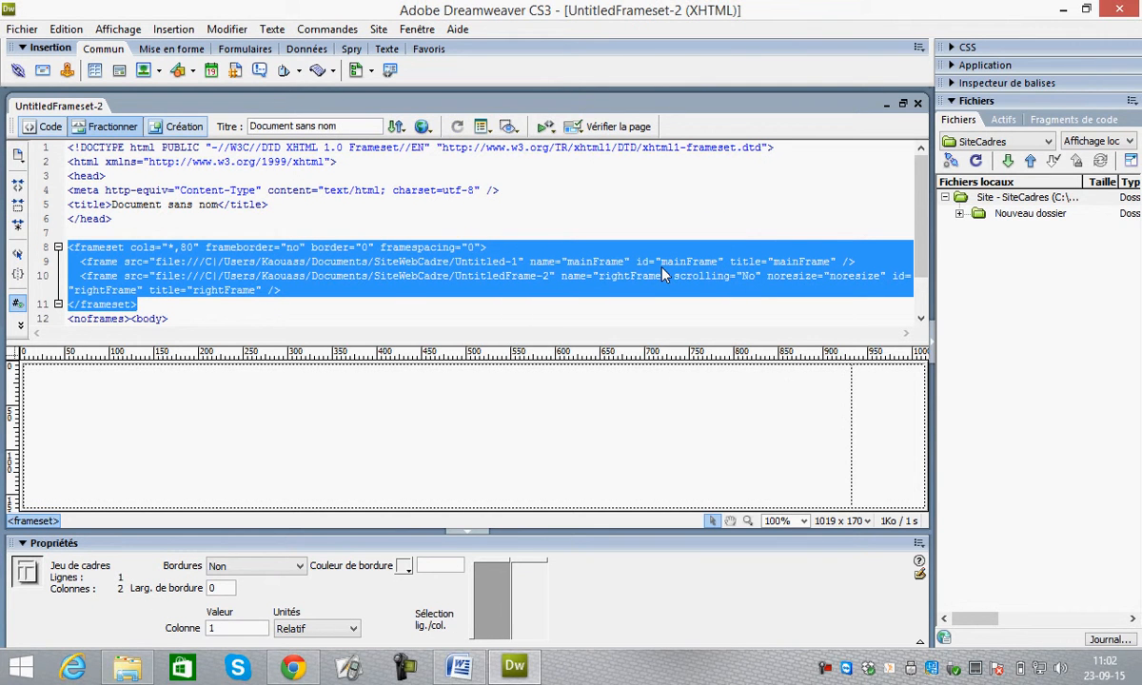
drag(872, 338, 645, 217)
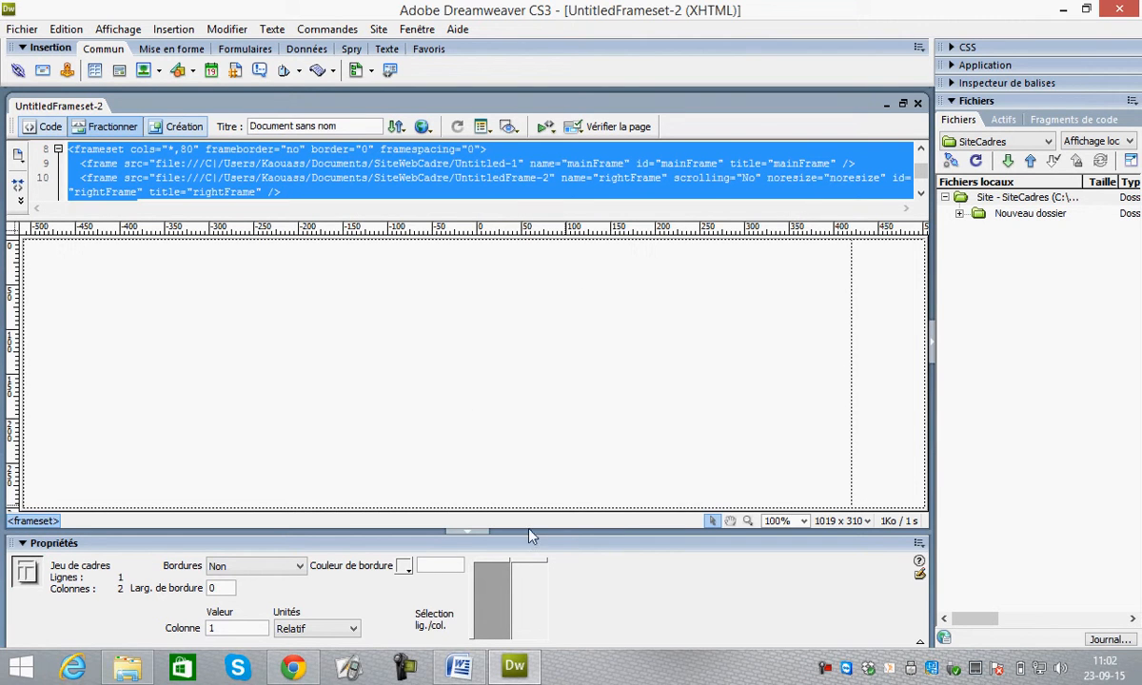
click(468, 532)
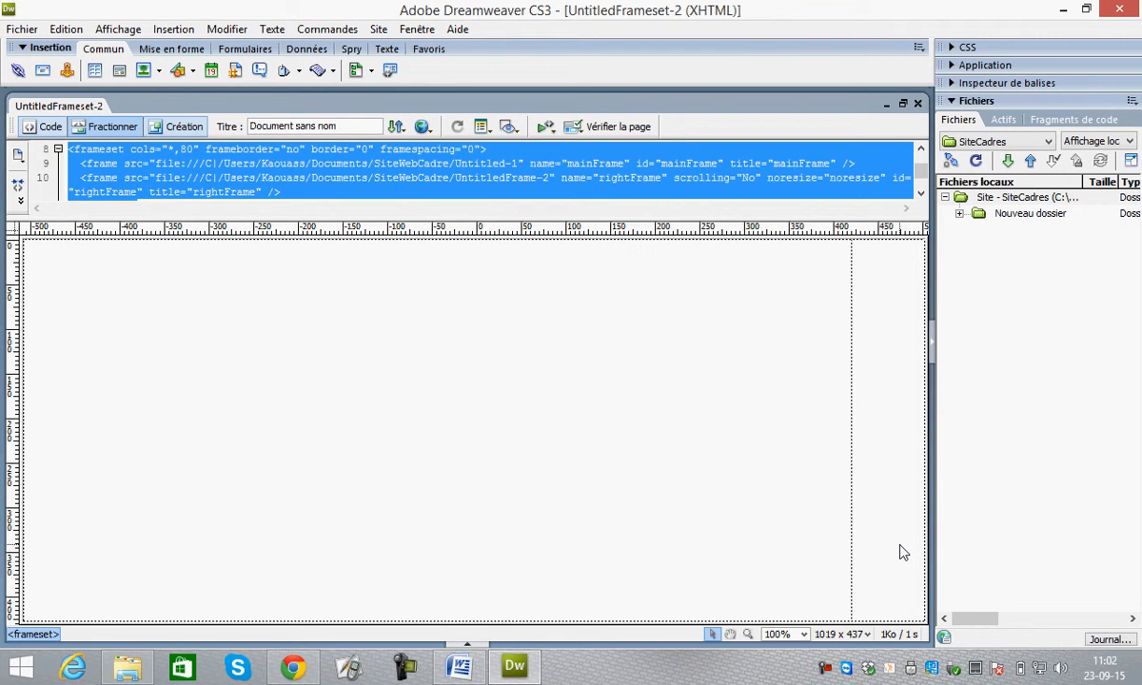
- Widen the right frame of the frameset to 196 pixels
click(863, 523)
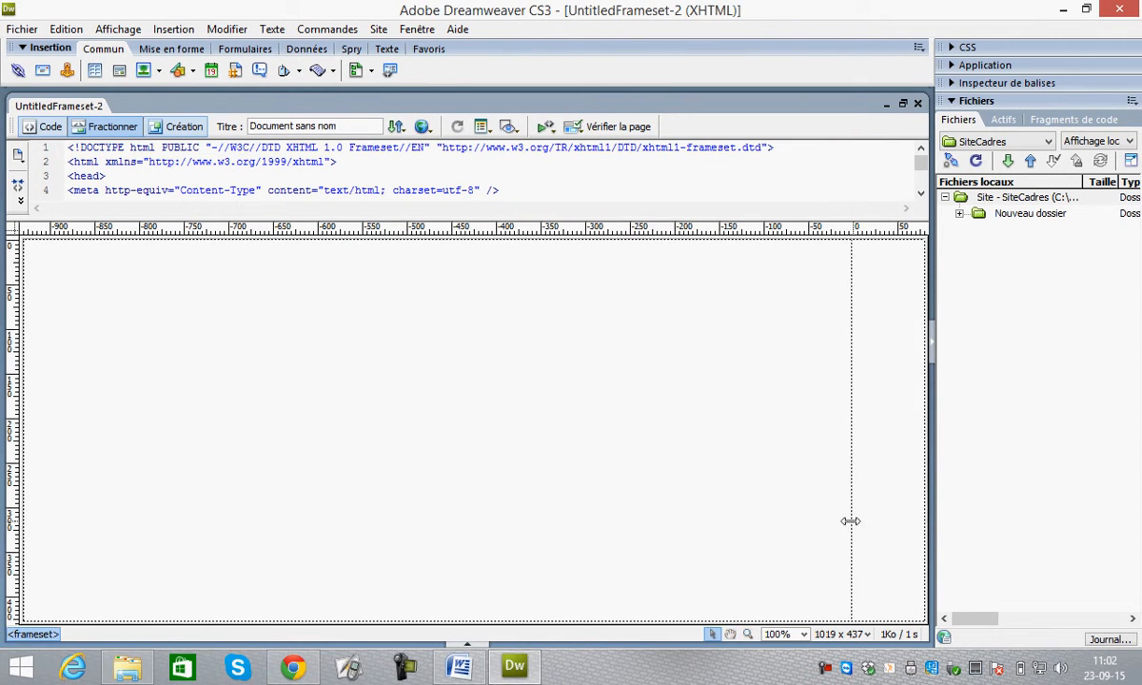
click(850, 521)
click(854, 471)
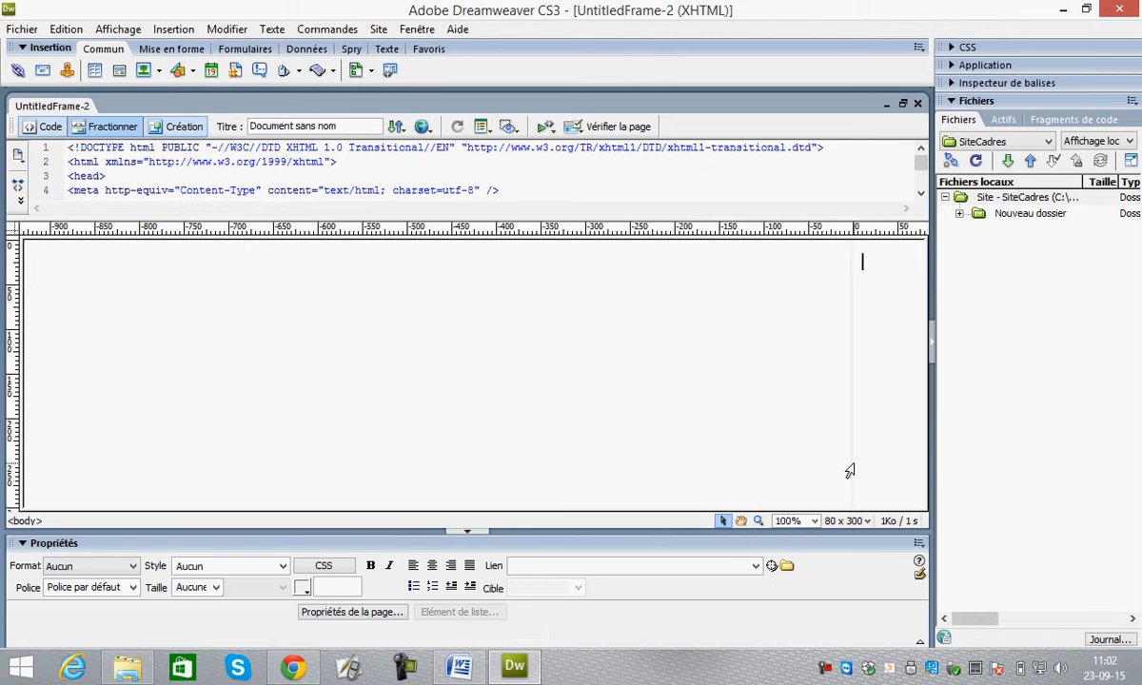
drag(852, 468, 748, 459)
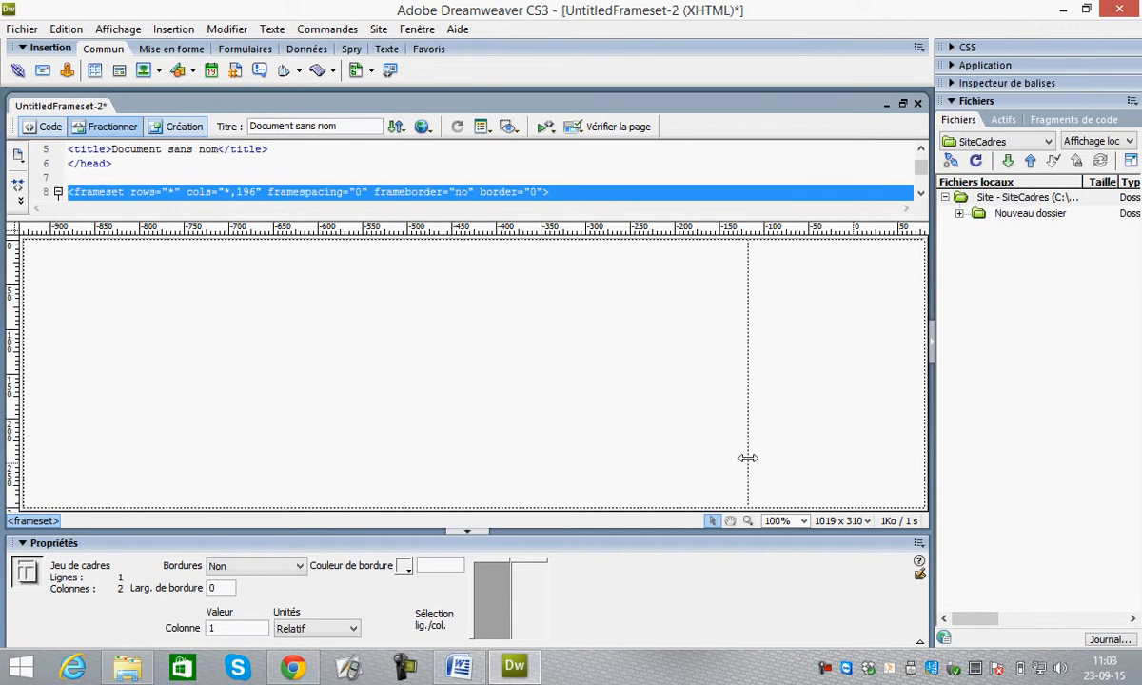
- Set the title of the main frame's document to "jeux de cadre"
click(432, 367)
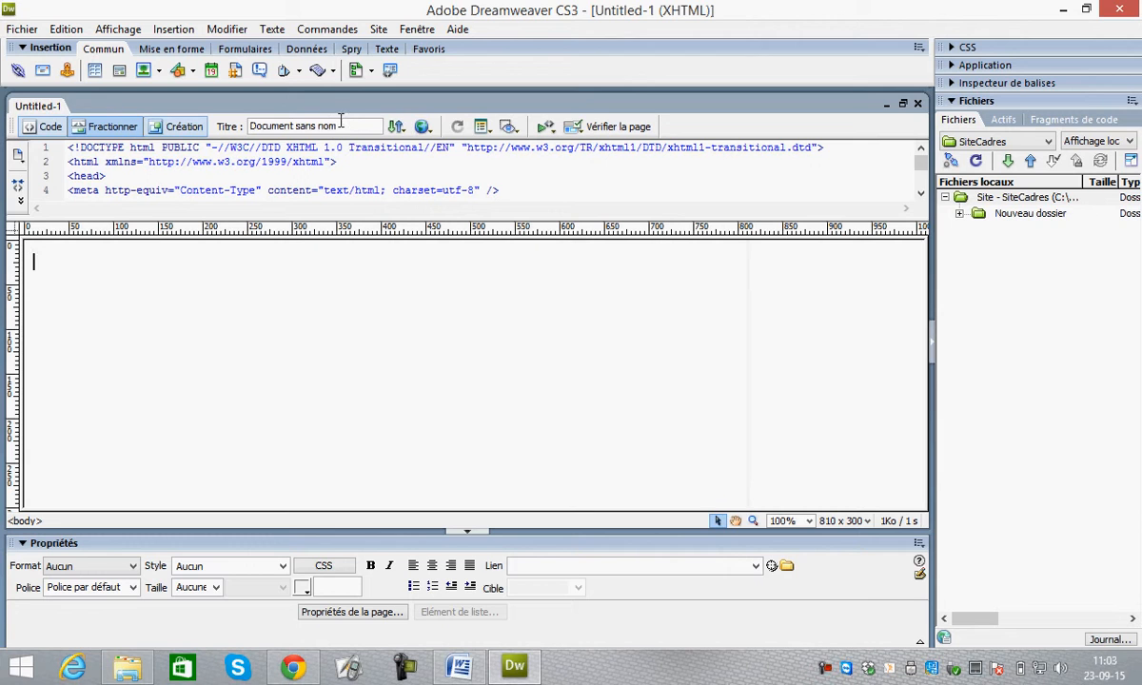
drag(333, 126, 245, 125)
text(jeu)
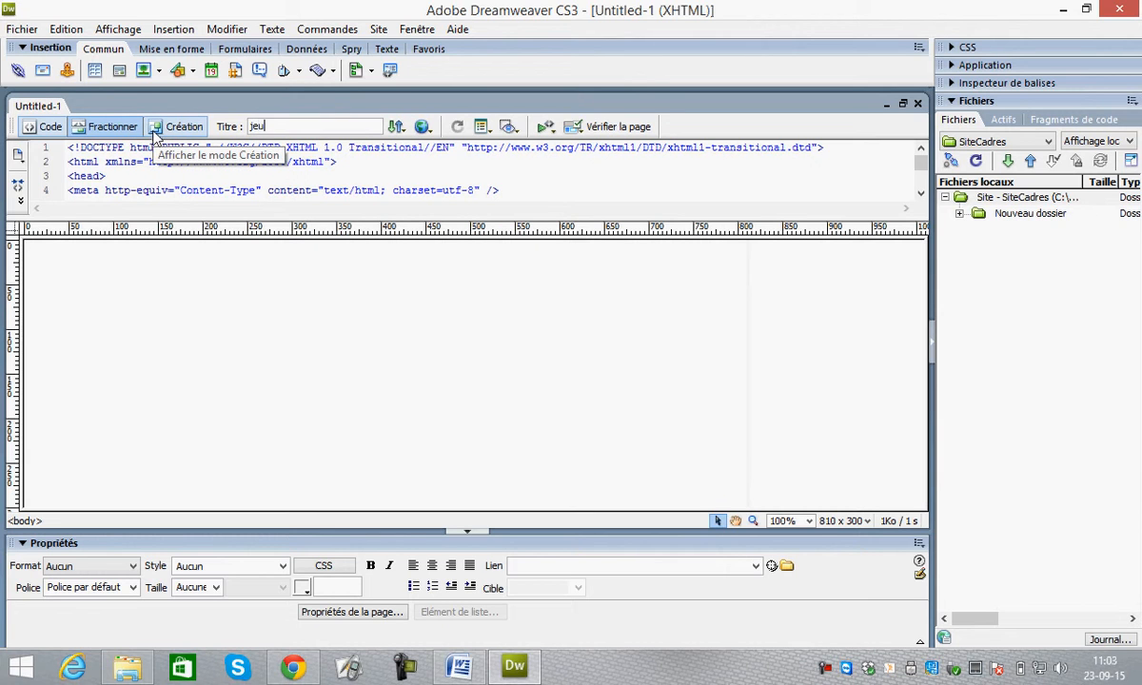
text(x de cadre)
click(154, 299)
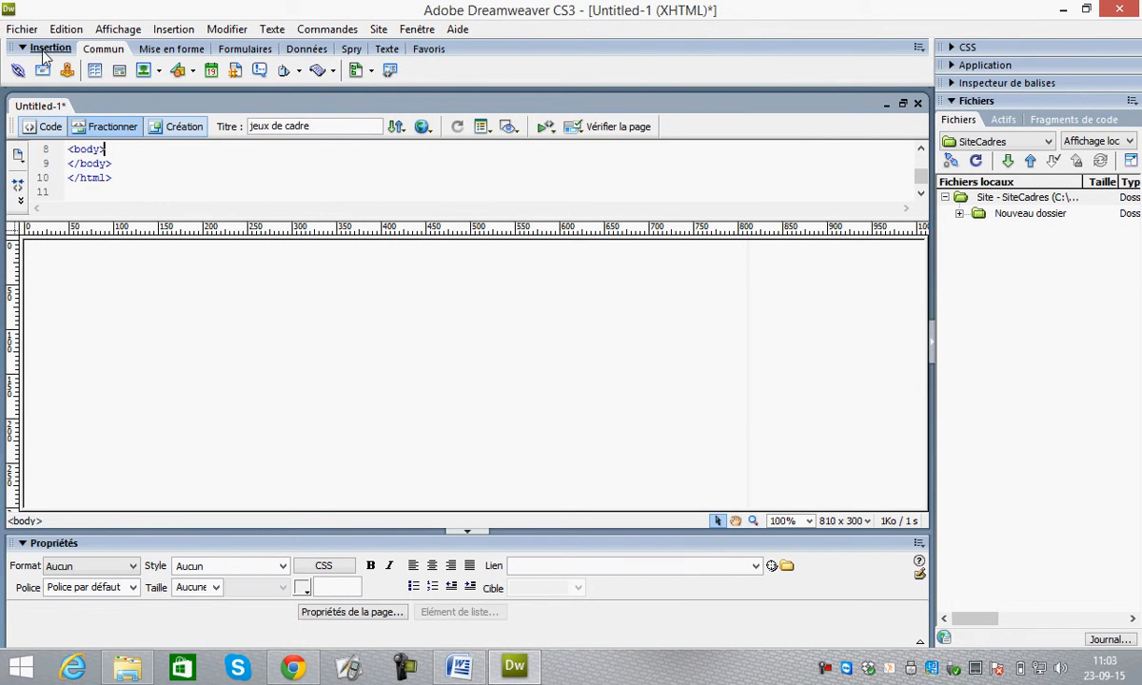
- Start saving all the frame documents and store the frameset file as index in the SiteWebCadre folder
click(21, 29)
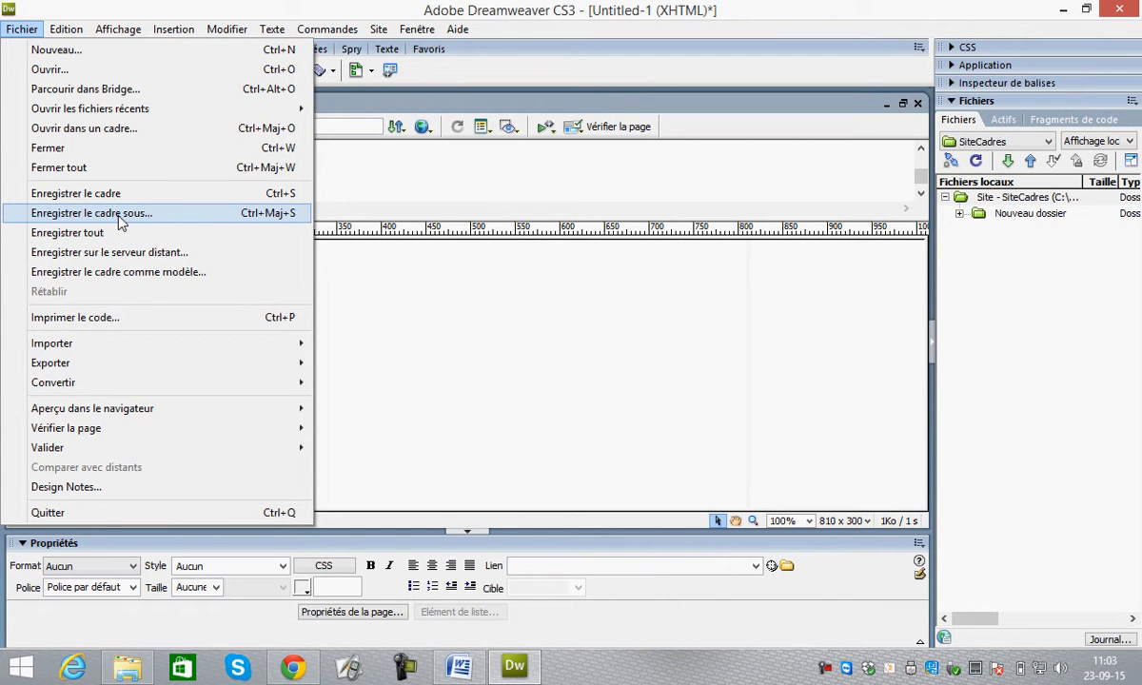
click(119, 232)
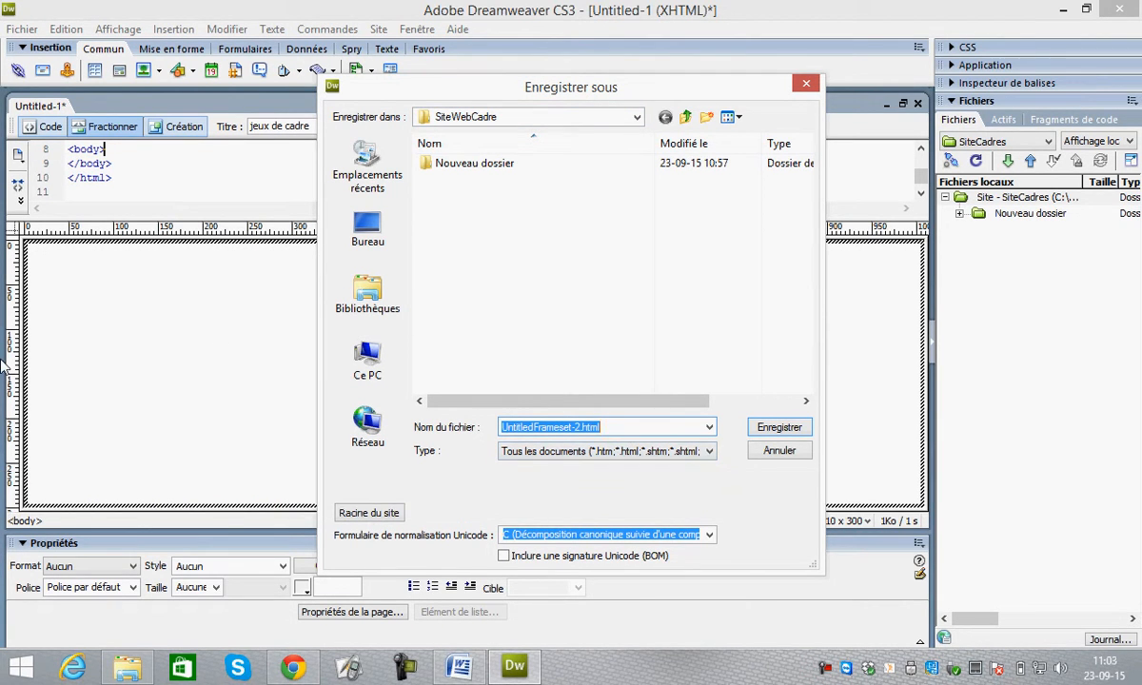
text(index)
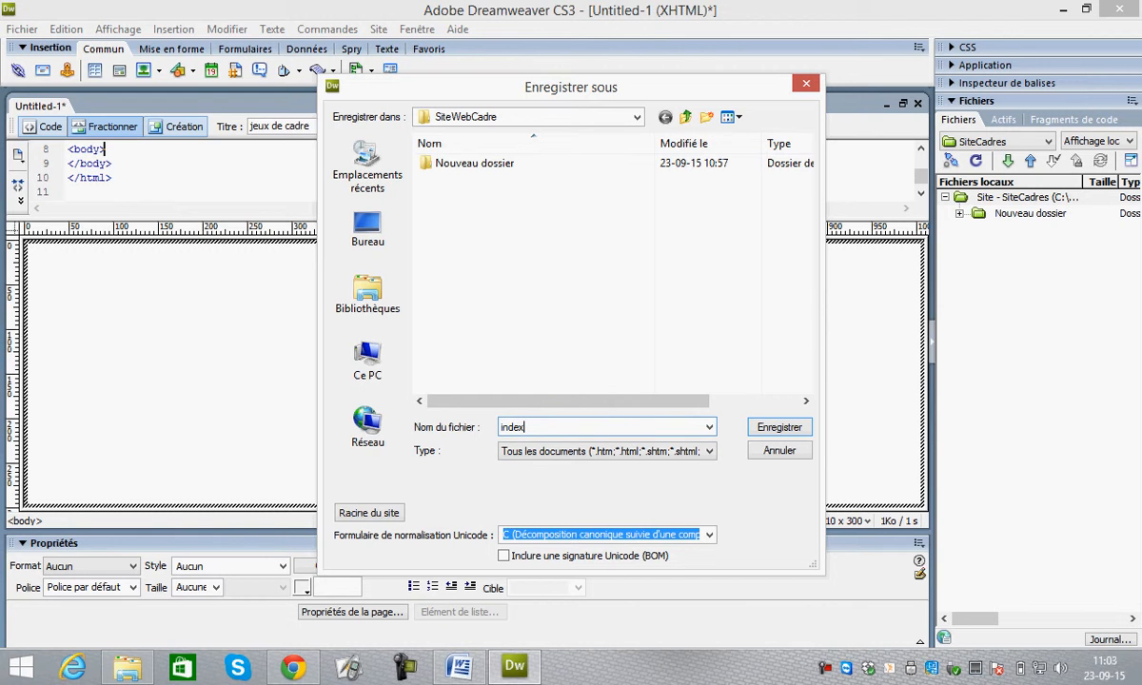
click(782, 427)
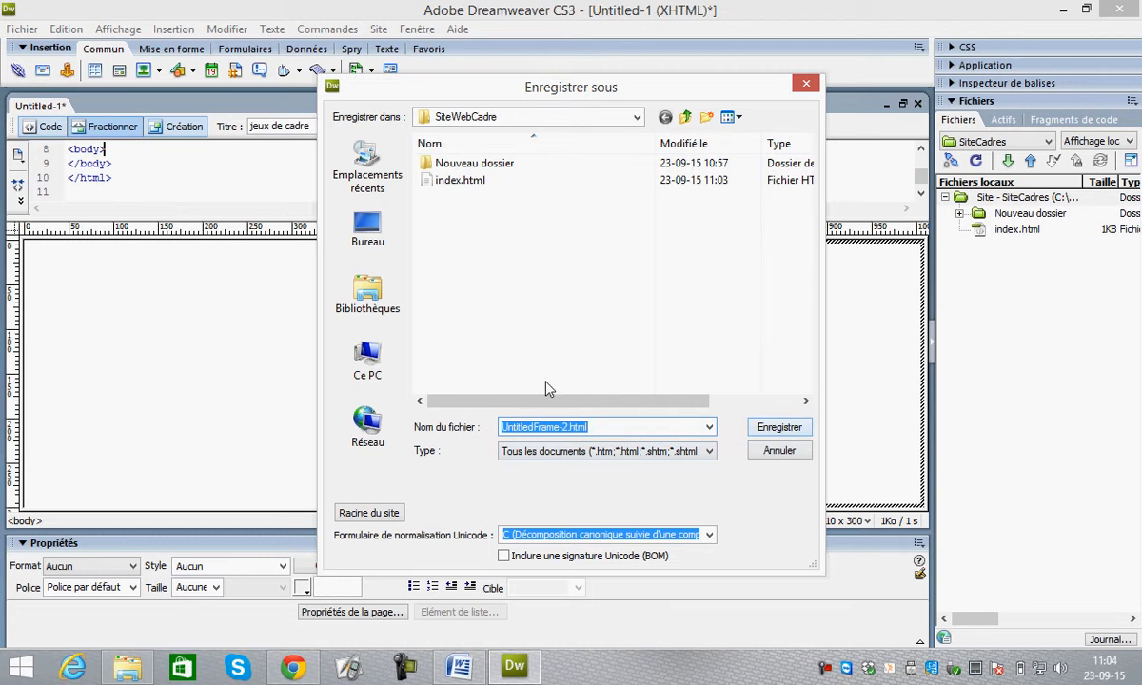
- Save the right frame's document as page1 and the main frame's document as page2
text(page1)
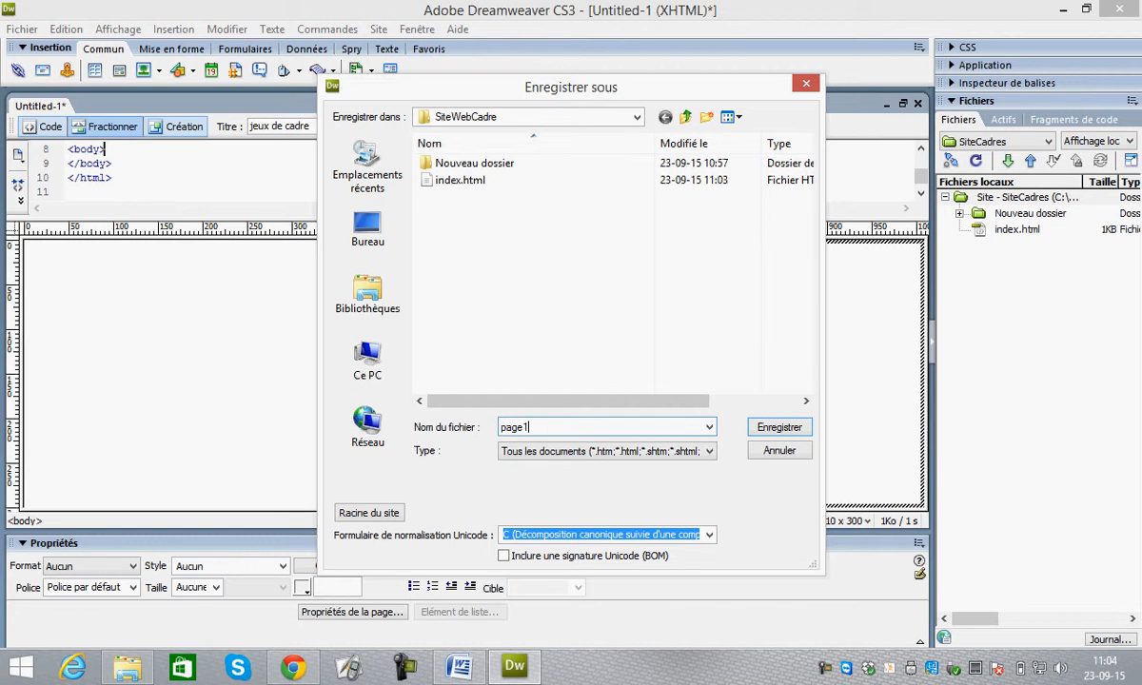
click(759, 430)
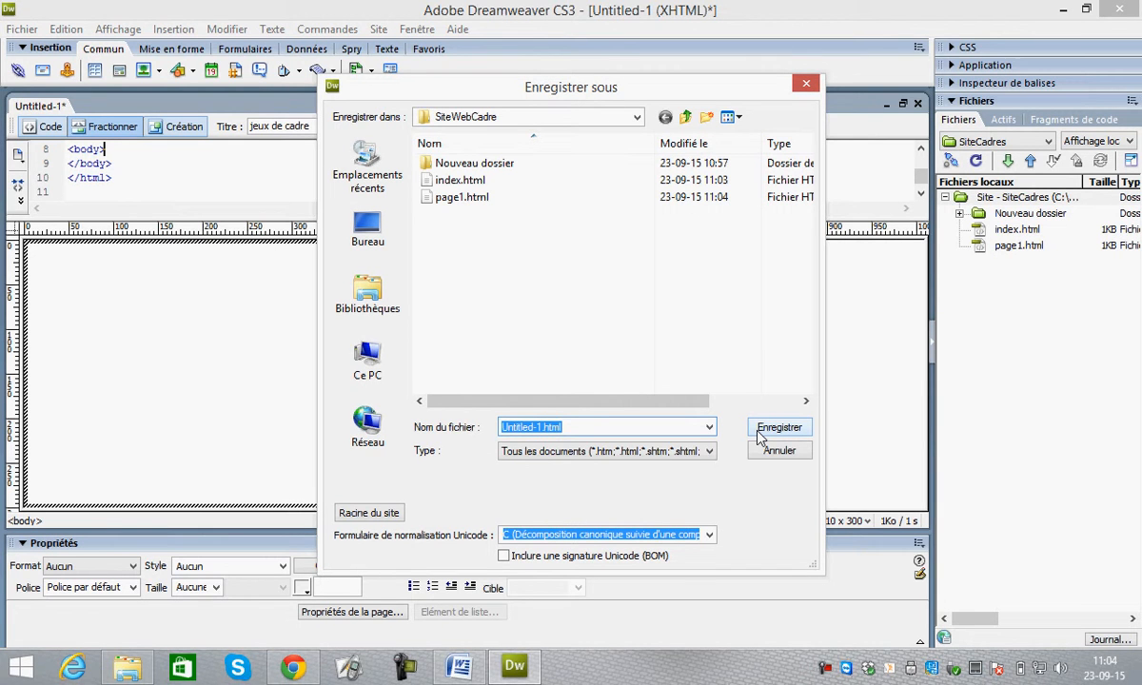
text(page)
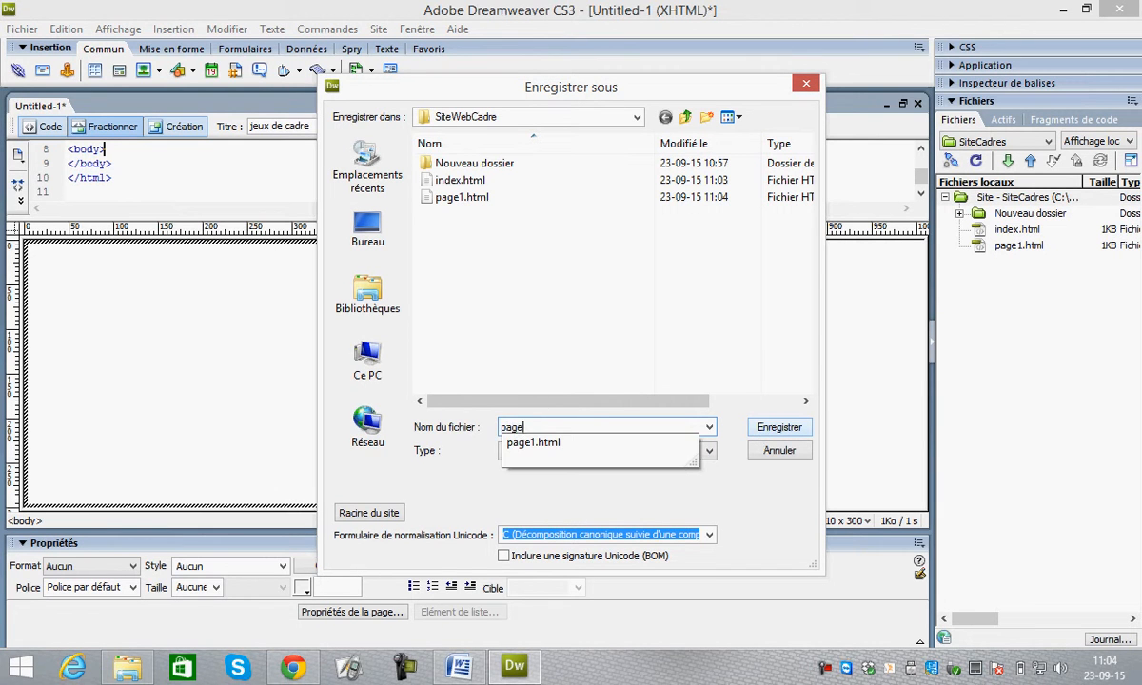
text(2)
click(761, 431)
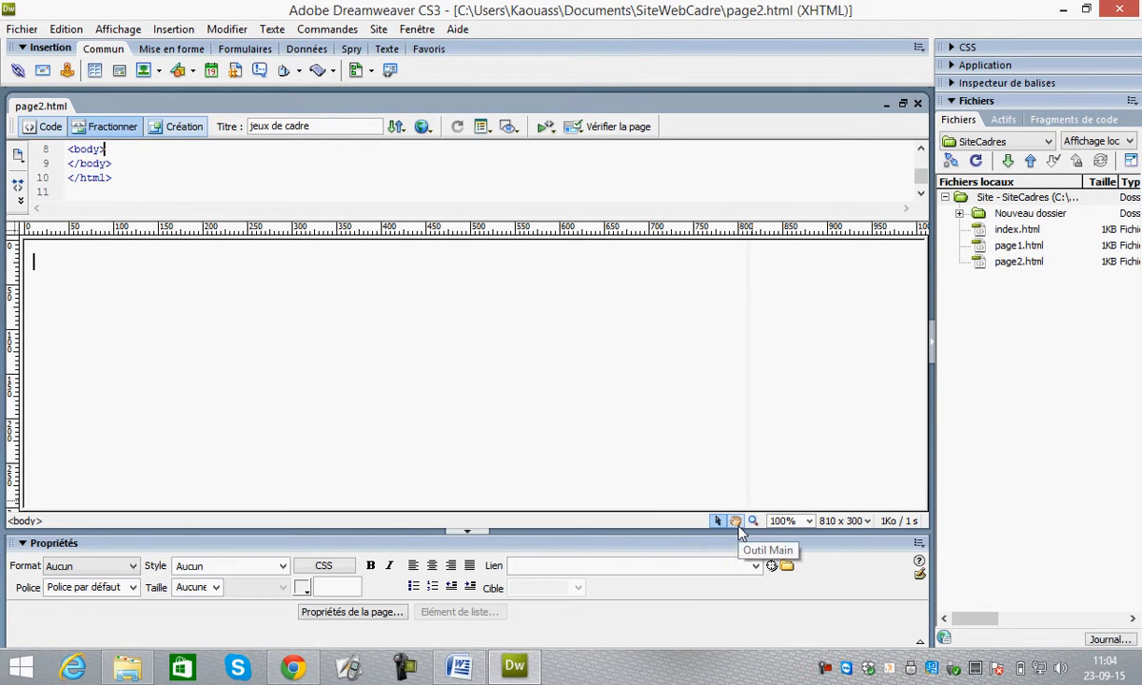
- Switch to ActivInspire and sketch an outer box labelled "index.html" with a large left frame inside it
click(350, 672)
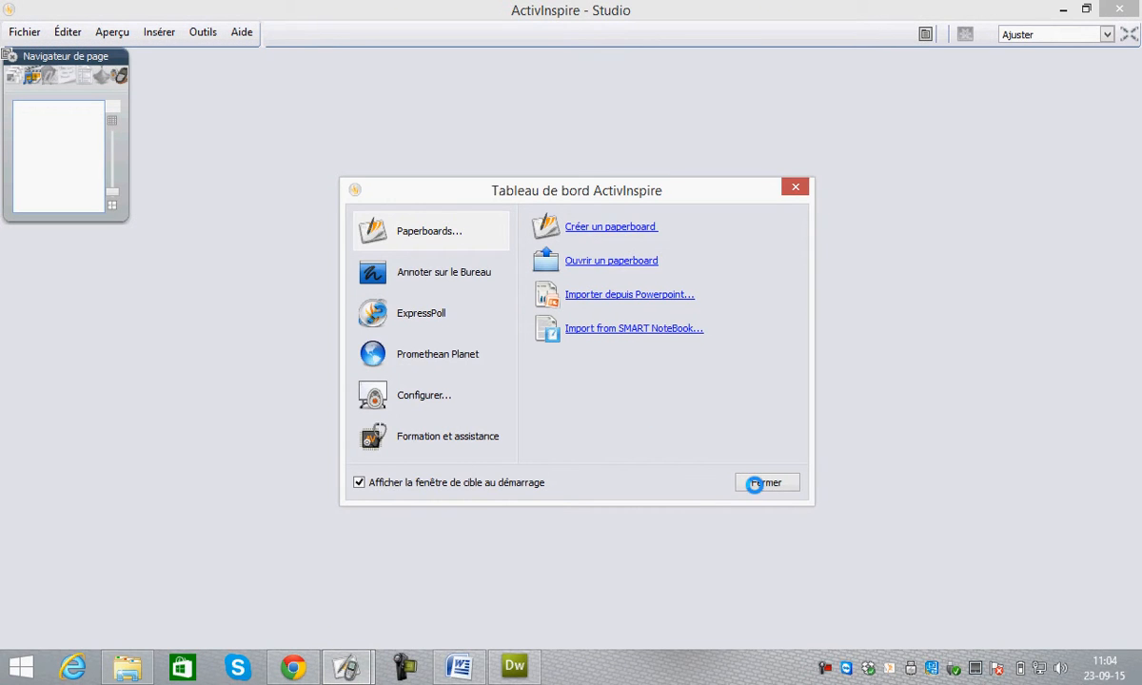
click(754, 483)
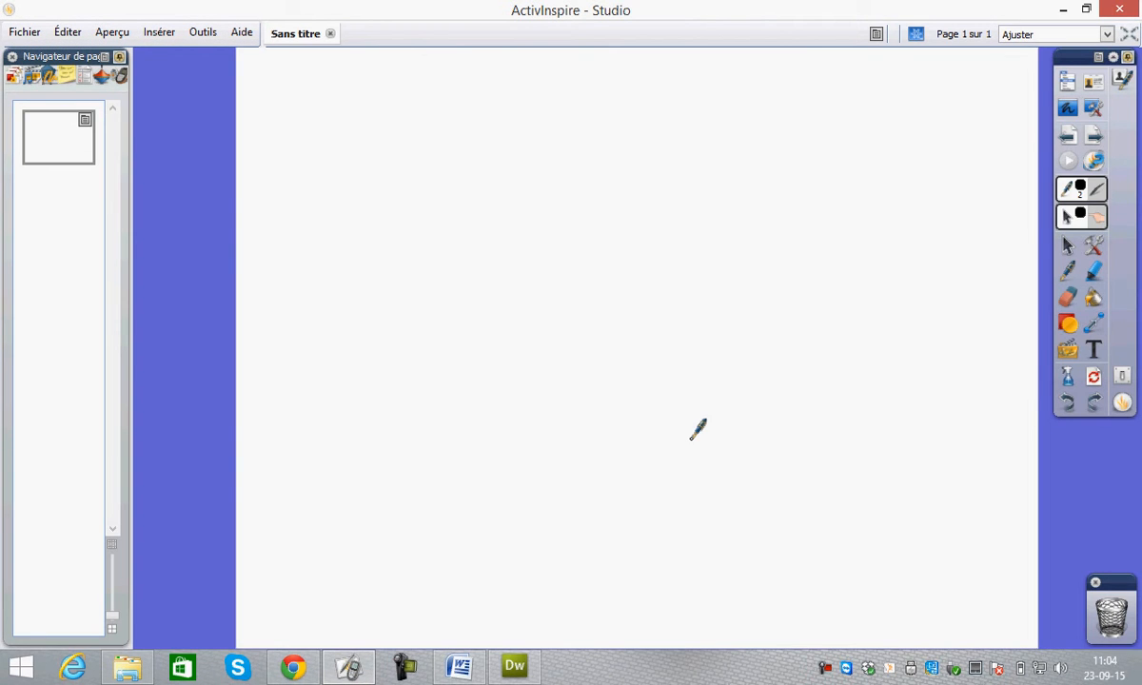
mouse_move(345, 122)
mouse_down()
mouse_move(596, 118)
mouse_move(882, 136)
mouse_move(879, 445)
mouse_move(819, 562)
mouse_move(419, 588)
mouse_move(347, 447)
mouse_move(360, 124)
mouse_up()
mouse_move(531, 112)
mouse_down()
mouse_move(554, 83)
mouse_move(575, 92)
mouse_move(650, 69)
mouse_move(712, 72)
mouse_move(571, 66)
mouse_move(755, 52)
mouse_move(761, 90)
mouse_move(776, 71)
mouse_move(811, 87)
mouse_move(830, 67)
mouse_move(781, 59)
mouse_up()
mouse_move(373, 131)
mouse_down()
mouse_move(376, 519)
mouse_move(538, 566)
mouse_move(759, 550)
mouse_move(761, 160)
mouse_move(373, 131)
mouse_up()
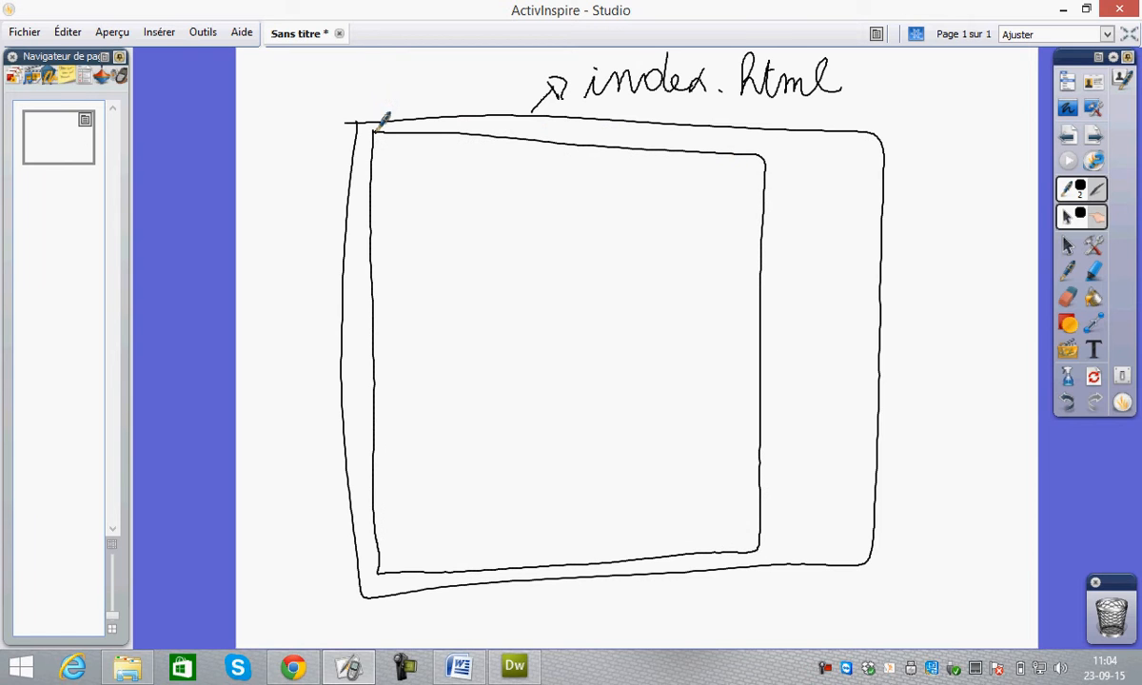
- Draw the narrow right frame and label the left frame "page1.html" and the right one "page2.html"
mouse_move(761, 154)
mouse_down()
mouse_move(863, 158)
mouse_move(855, 468)
mouse_move(759, 544)
mouse_up()
mouse_move(438, 328)
mouse_down()
mouse_move(255, 298)
mouse_move(255, 245)
mouse_move(317, 240)
mouse_move(333, 189)
mouse_move(396, 154)
mouse_move(404, 129)
mouse_move(443, 162)
mouse_up()
mouse_move(809, 319)
mouse_down()
mouse_move(919, 283)
mouse_move(924, 264)
mouse_move(932, 292)
mouse_move(1026, 96)
mouse_move(1018, 105)
mouse_up()
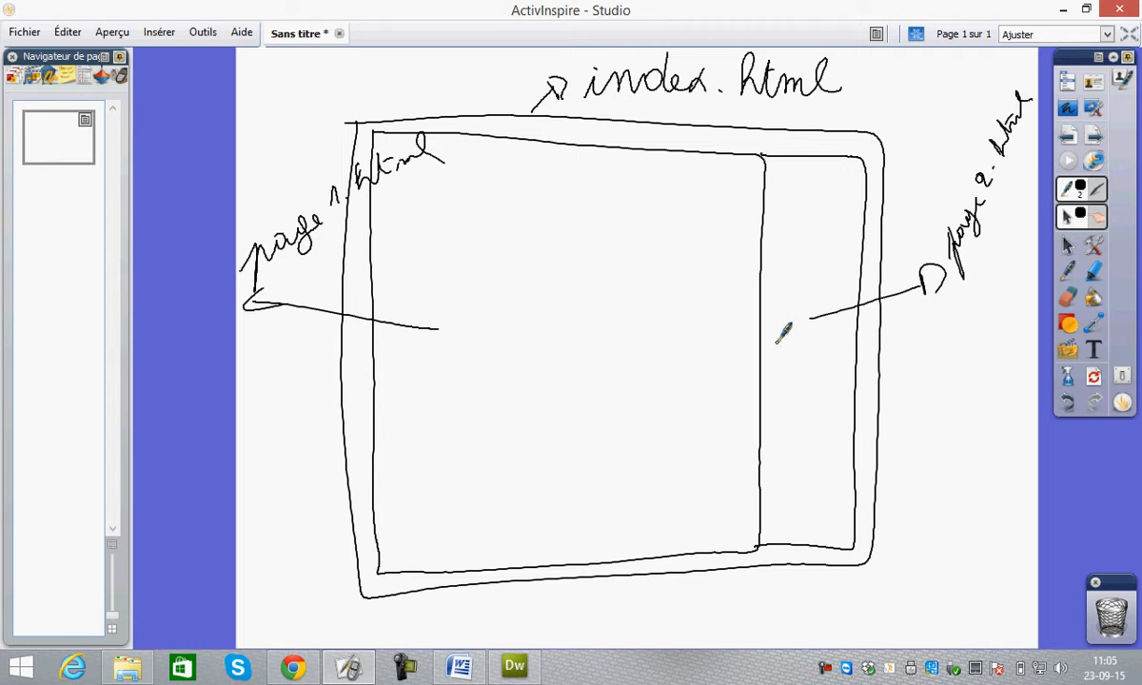
- Write "vidéo" in the right frame of the sketch, with a vertical line above and below it
mouse_move(774, 340)
mouse_down()
mouse_move(790, 338)
mouse_move(797, 358)
mouse_up()
mouse_move(811, 349)
mouse_down()
mouse_move(820, 359)
mouse_move(855, 343)
mouse_move(814, 323)
mouse_up()
drag(800, 206, 800, 284)
drag(805, 371, 804, 542)
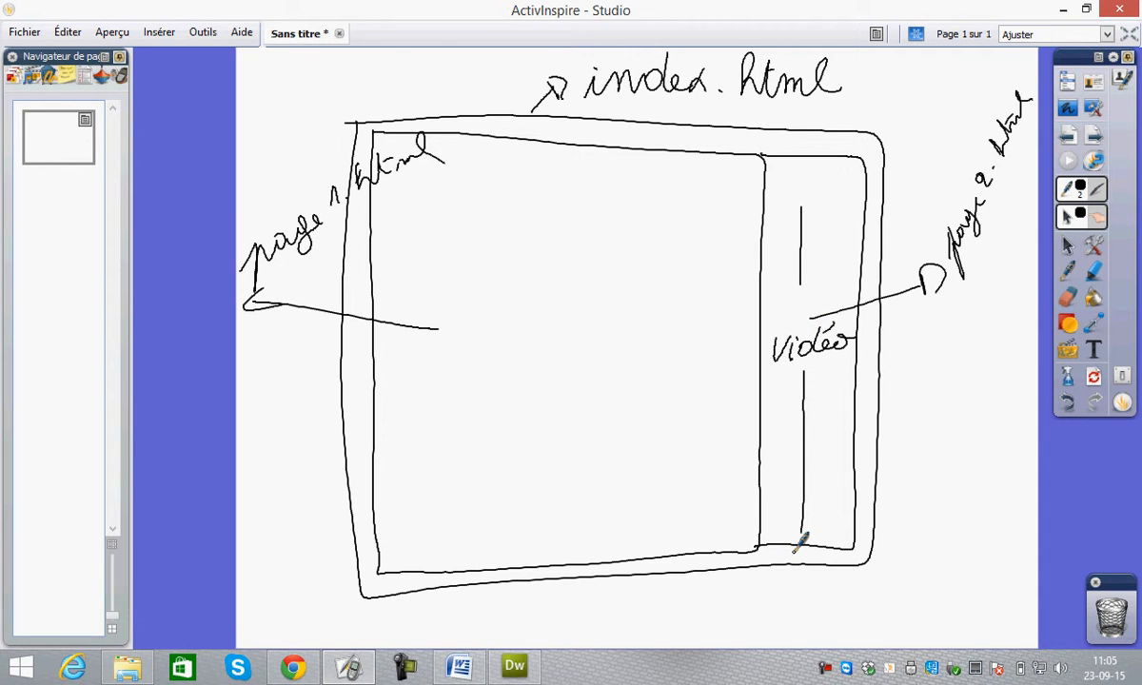
- Draw a column of short content lines down the left frame of the sketch
drag(416, 230, 548, 223)
drag(428, 267, 553, 264)
drag(447, 323, 543, 322)
drag(450, 403, 544, 412)
drag(413, 479, 524, 485)
drag(445, 512, 513, 559)
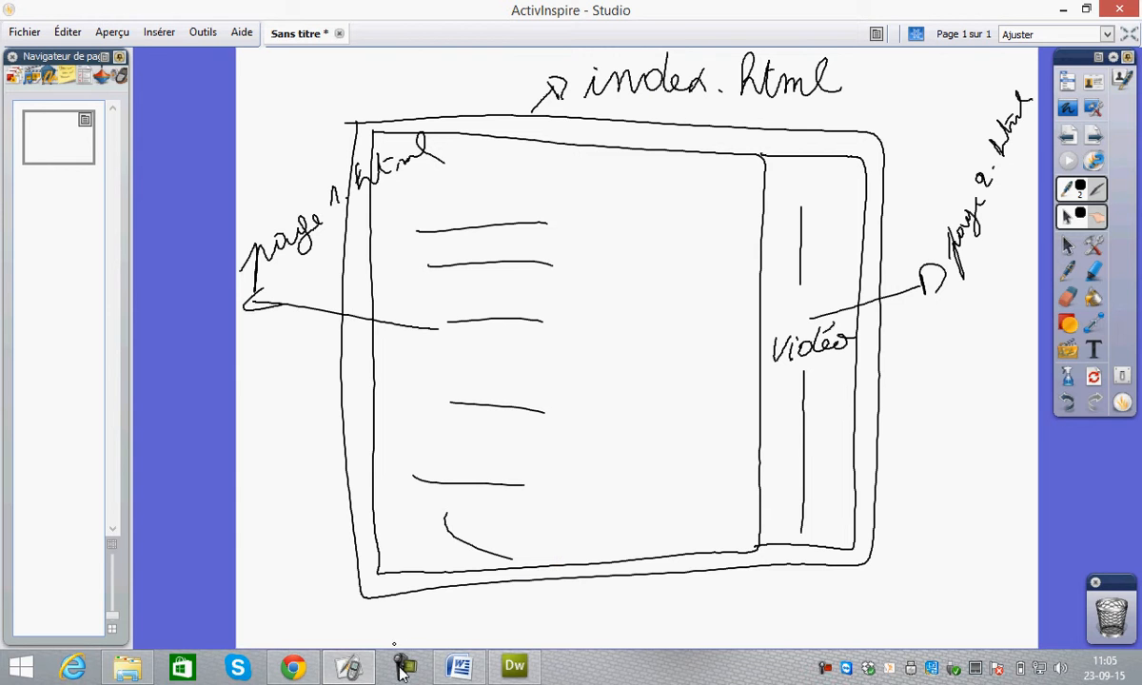
- Switch back to Dreamweaver and enter "Page 1" in the left frame and "Page2" in the right frame
click(515, 667)
click(482, 360)
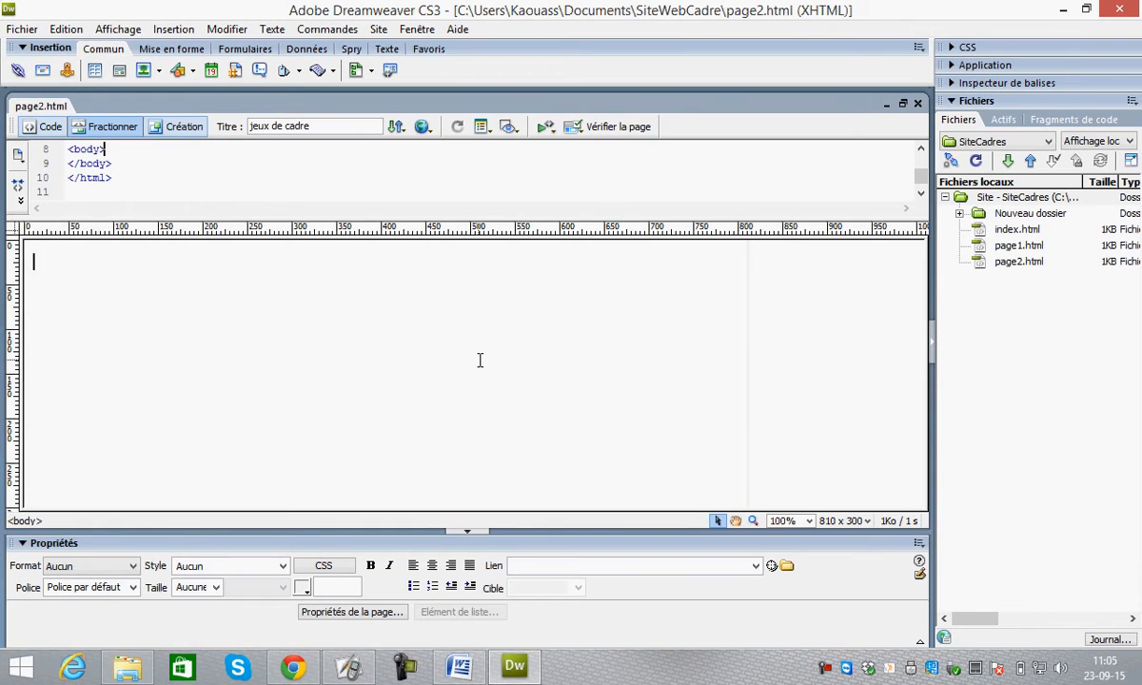
text(Page 1)
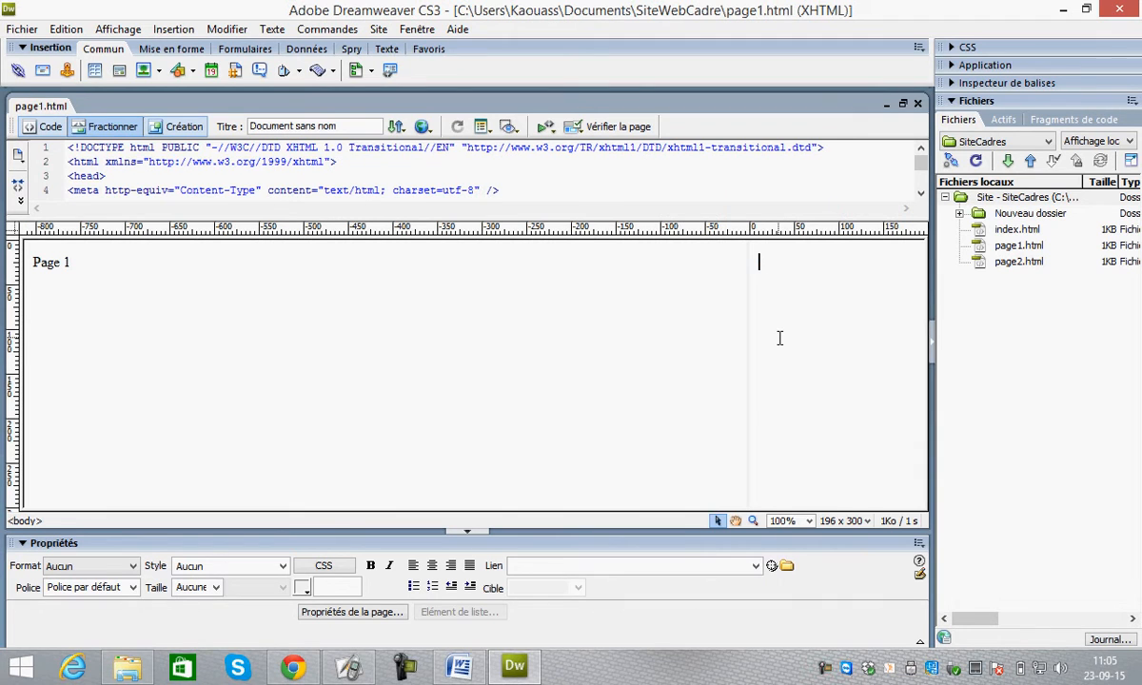
text(Page2)
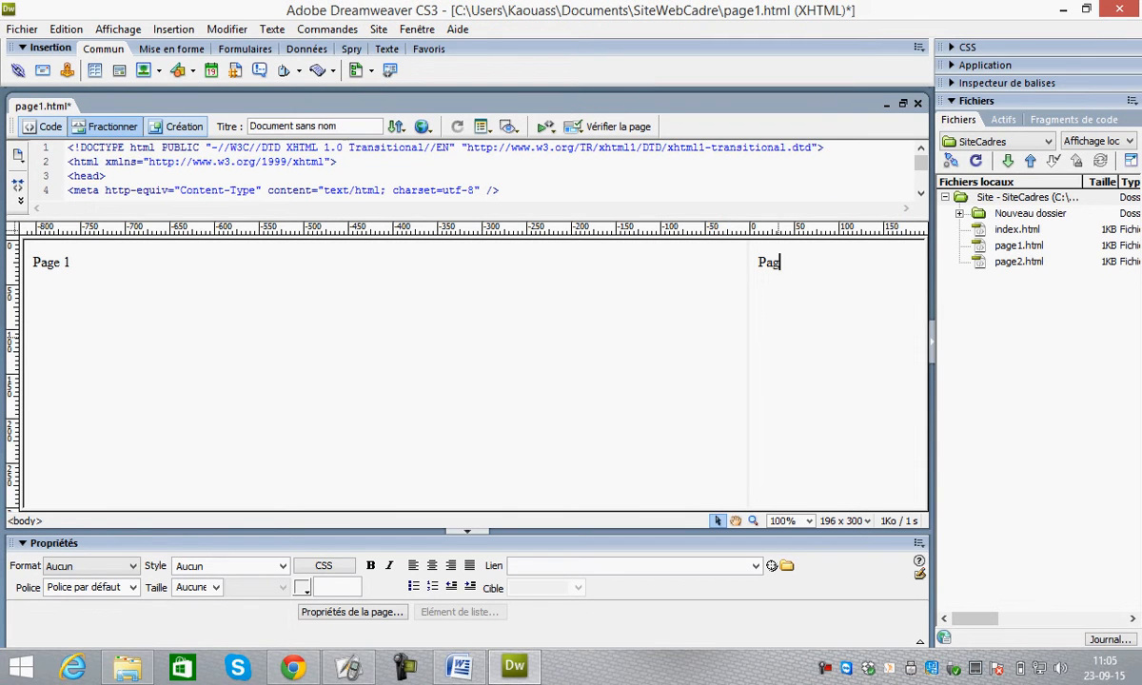
- Save page2.html, then close the frameset while saving the changes to page1.html
click(657, 387)
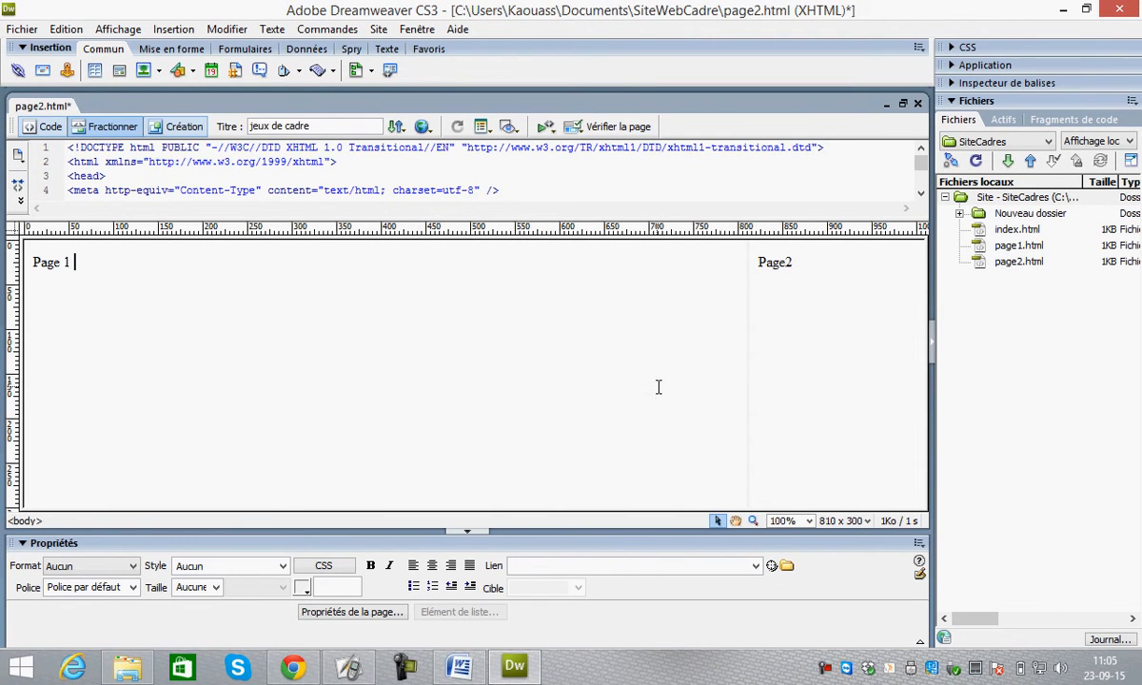
key(ctrl+s)
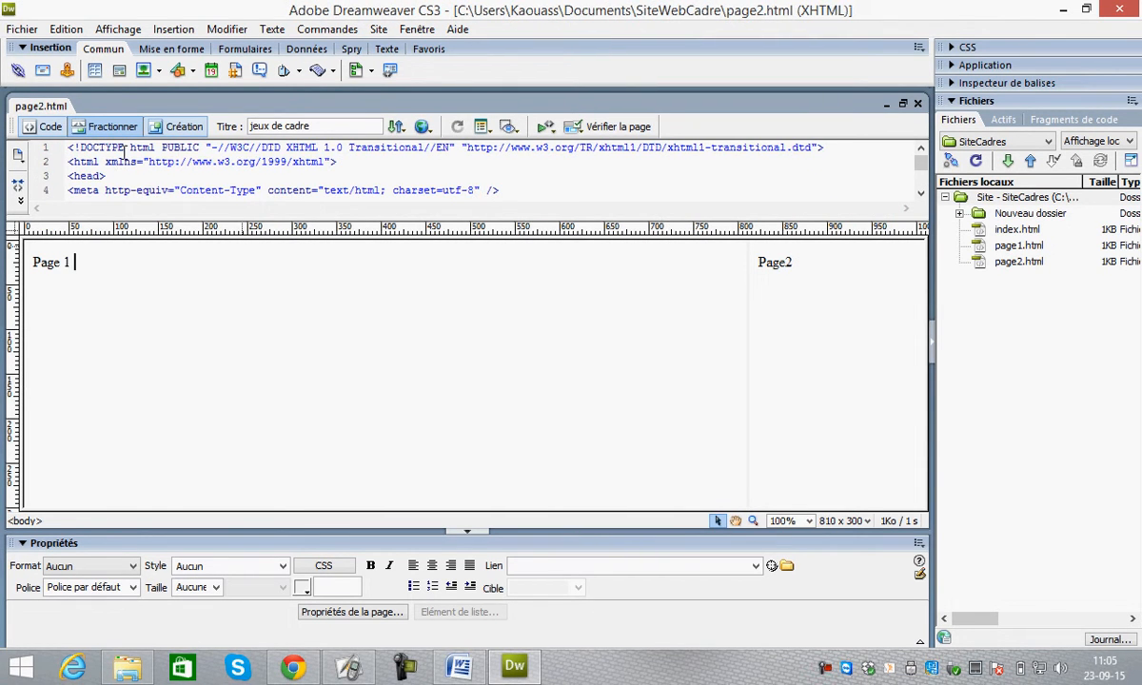
click(917, 102)
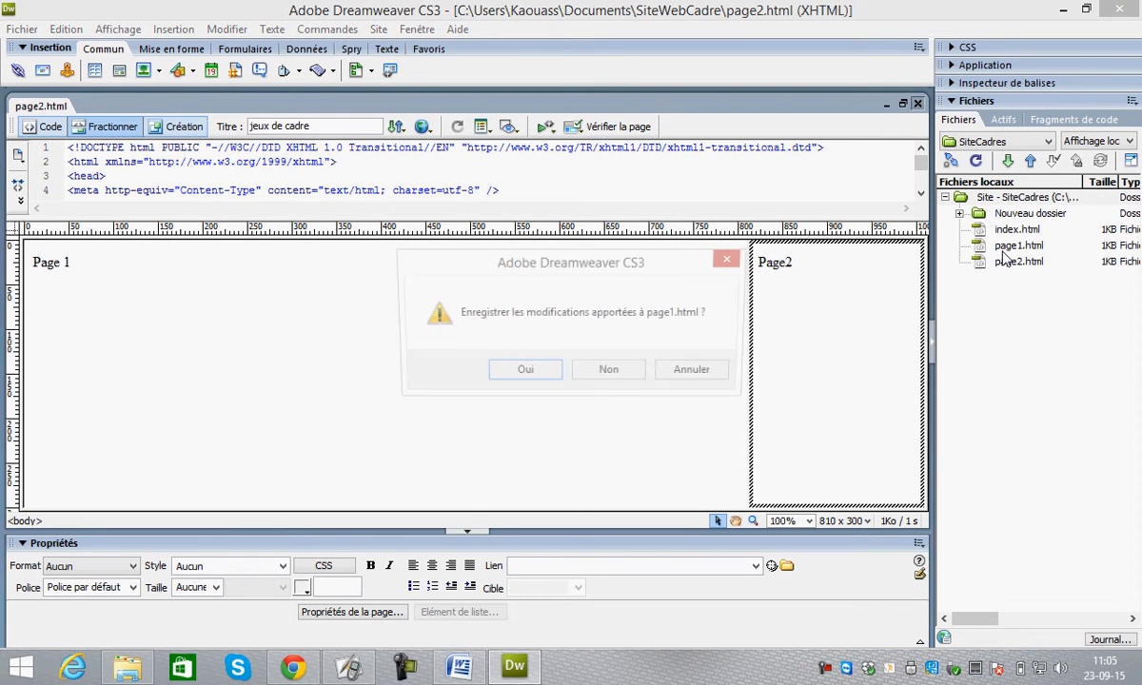
click(521, 372)
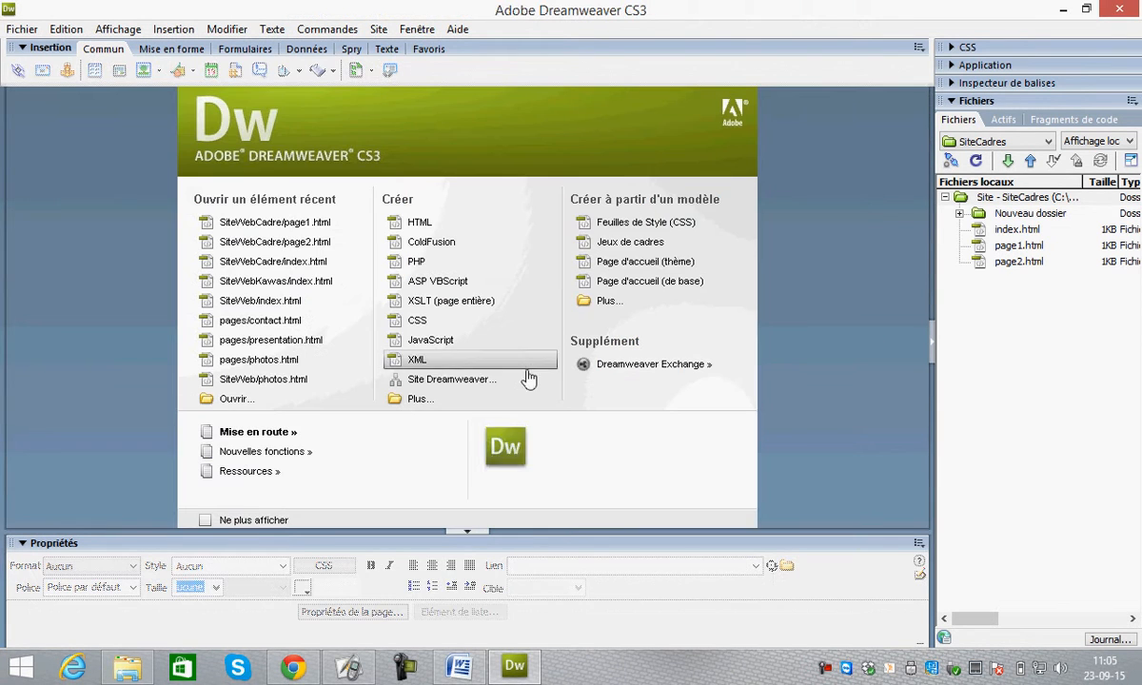
- Reopen index.html, preview the frameset in the browser, and close the preview
double_click(975, 232)
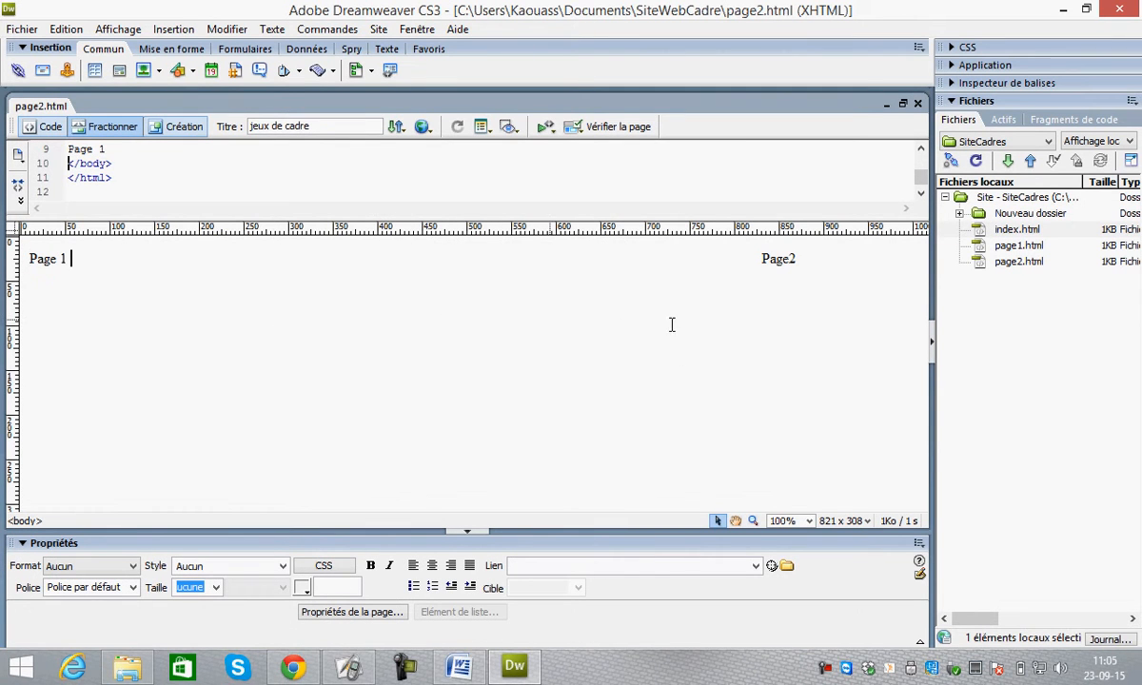
click(832, 322)
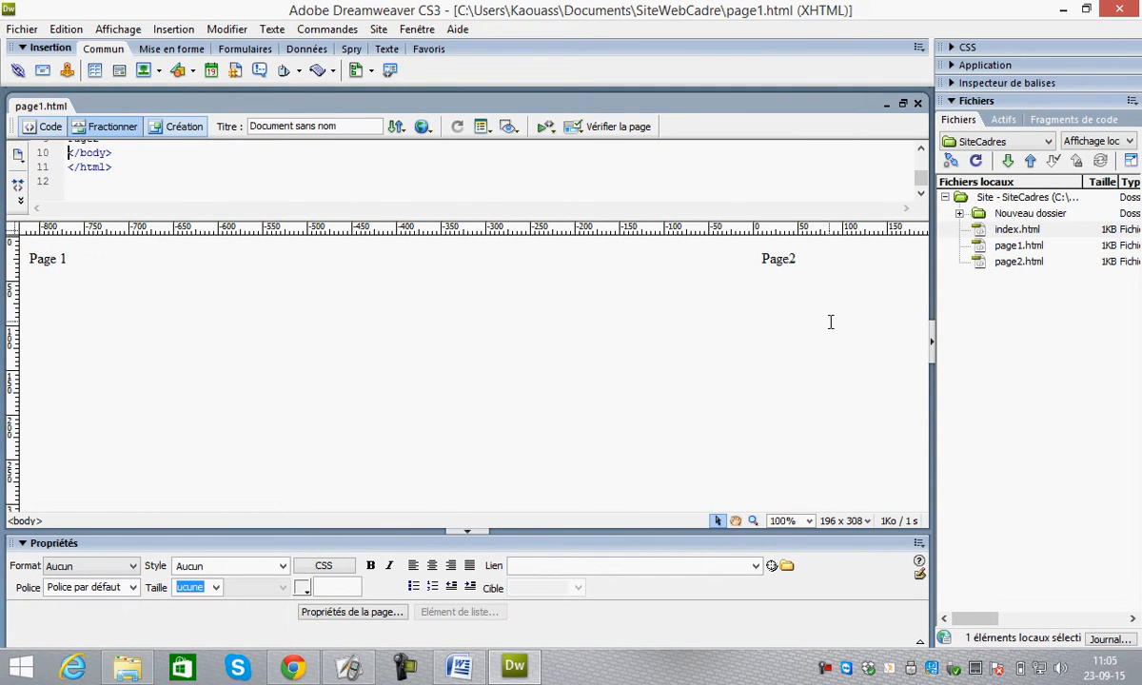
key(F12)
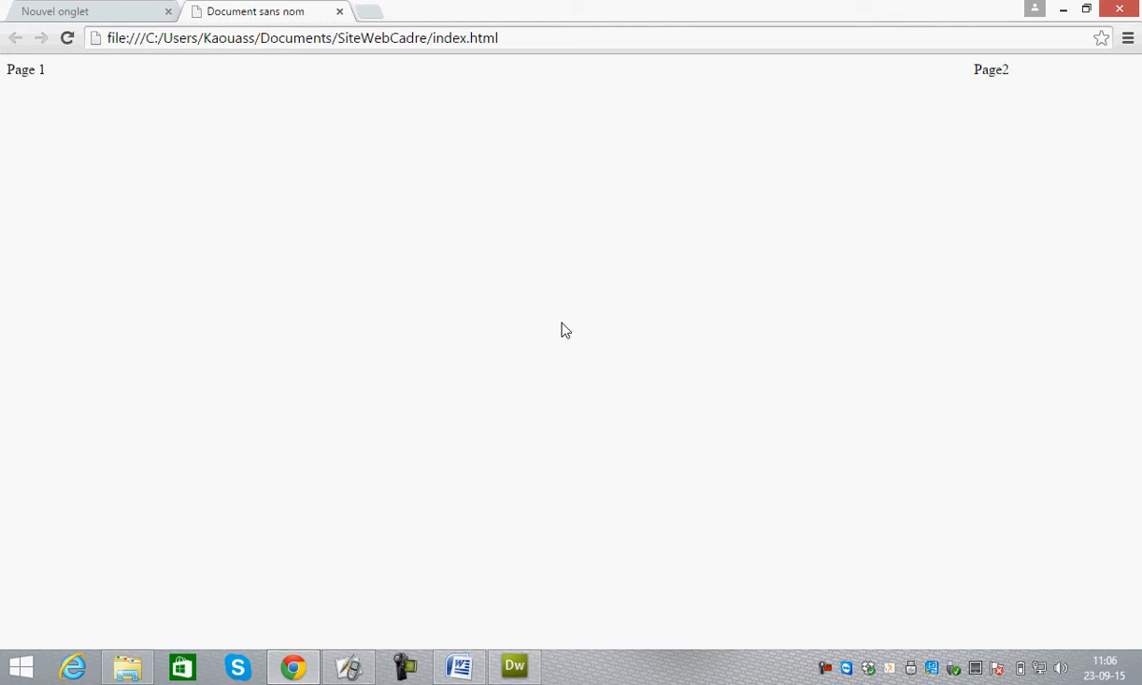
click(1117, 9)
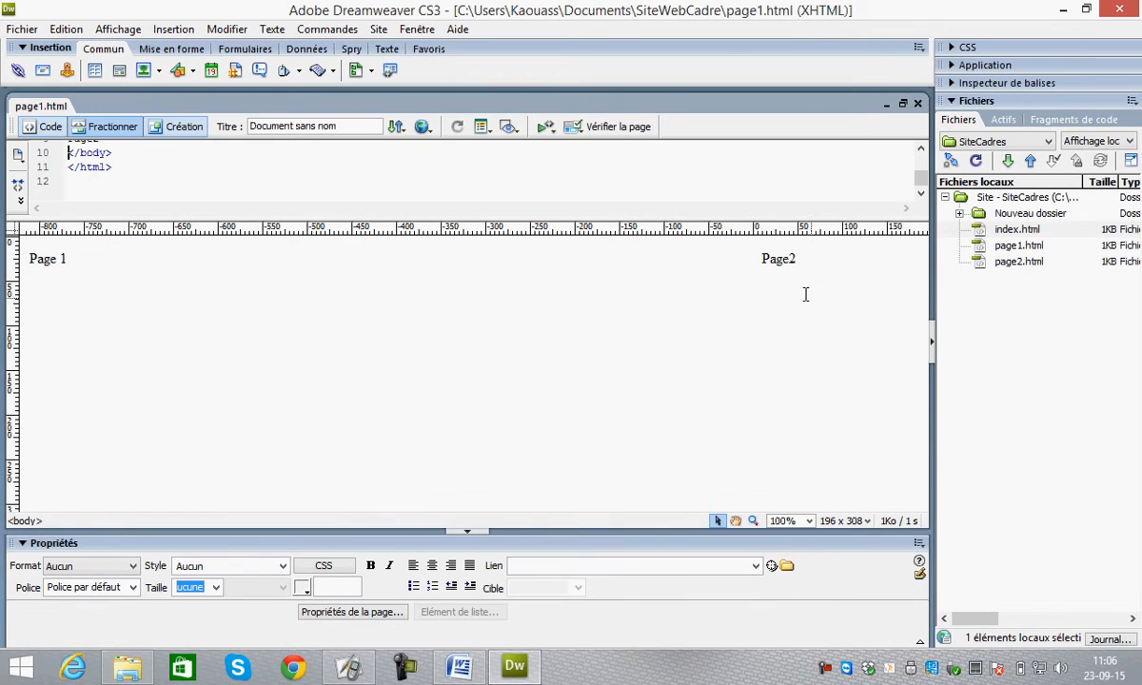
- Insert a series of blank paragraphs before the "Page2" text in the right frame
click(760, 259)
key(Return)
key(Return)
key(Return)
key(Return)
key(Return)
key(Return)
key(Return)
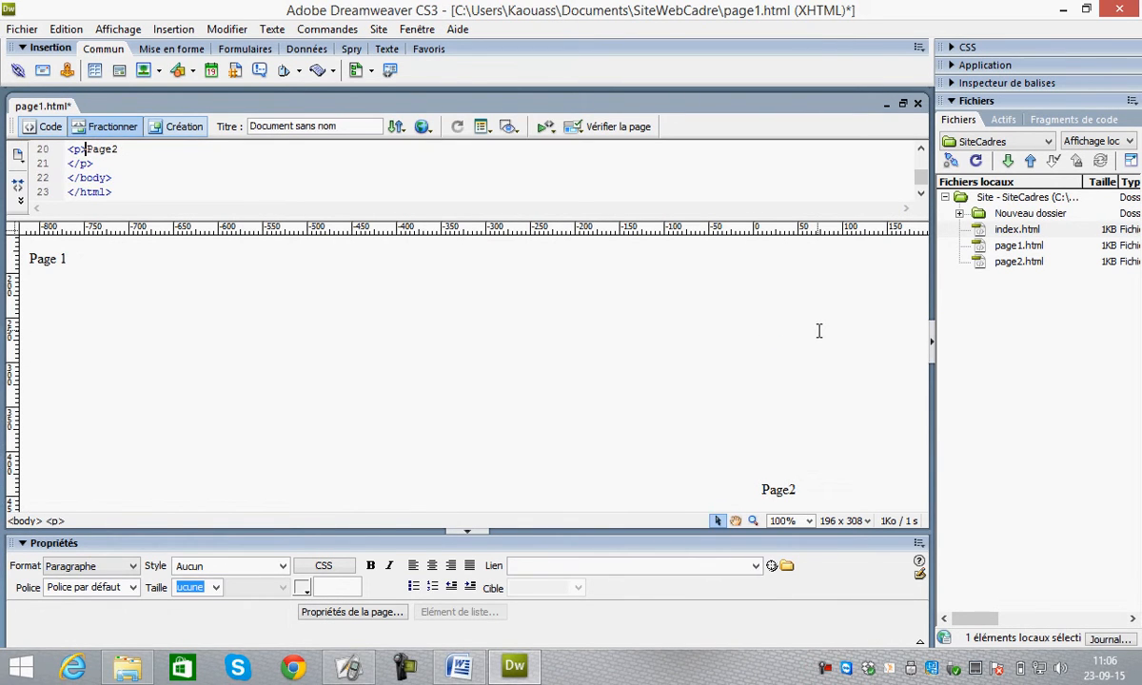
- Save the frameset files, preview the frameset in the browser, and close the preview
key(F12)
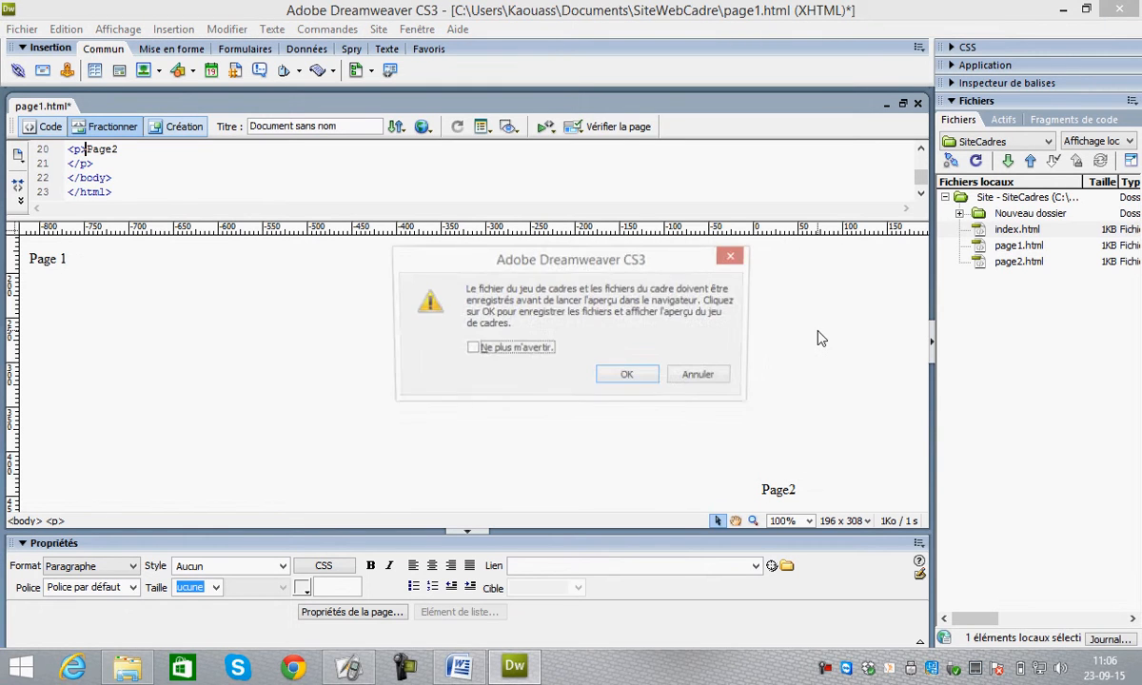
key(Return)
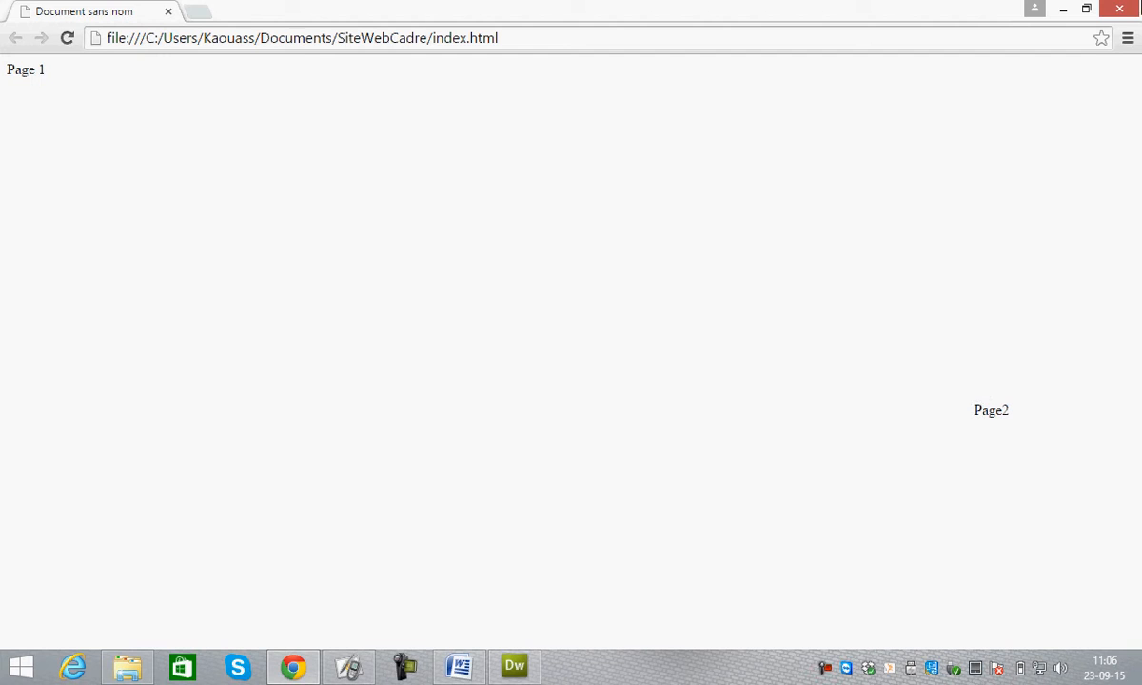
click(1117, 9)
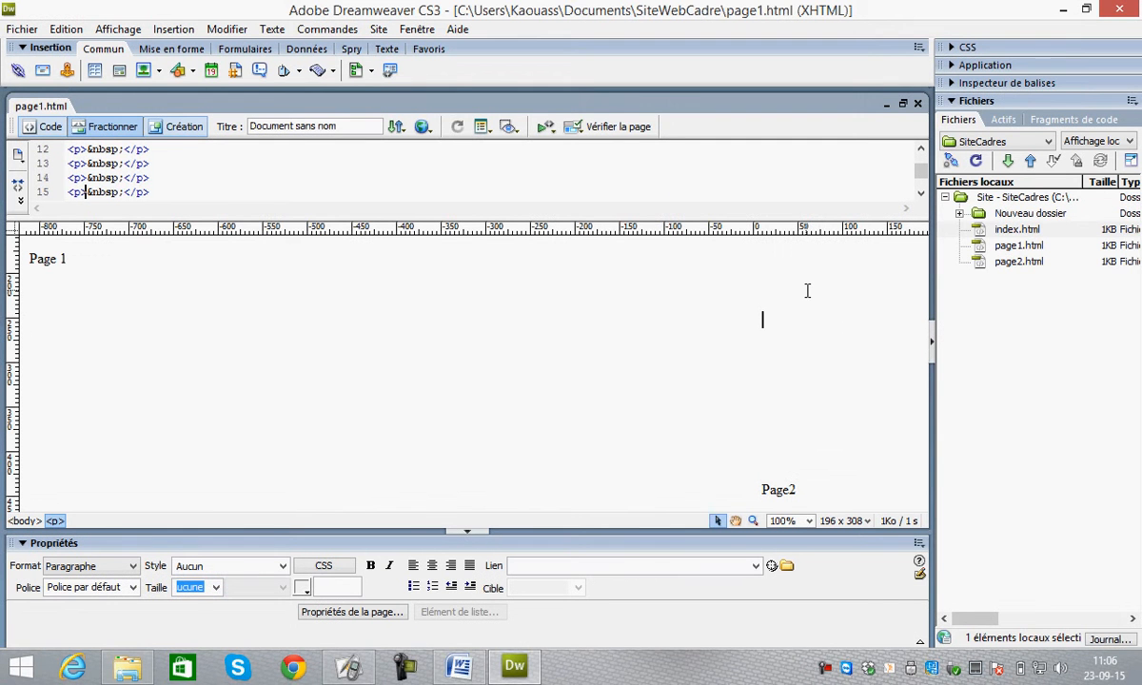
- Set the page background color of the right frame to #000099 in the page properties
drag(748, 285, 821, 487)
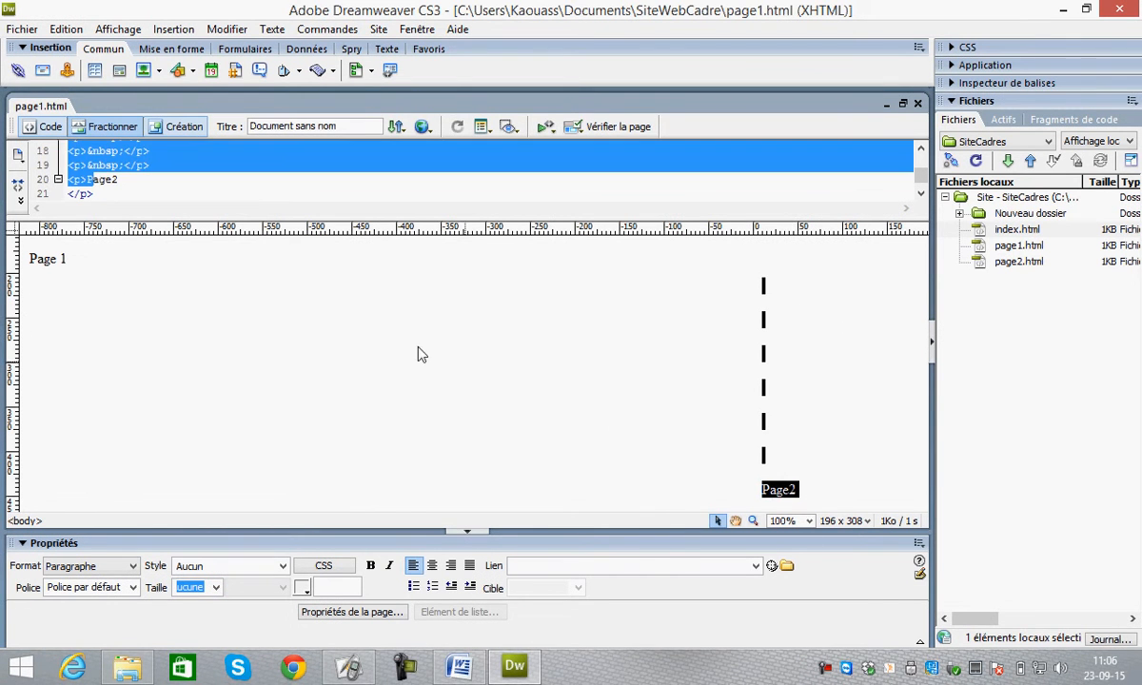
click(225, 29)
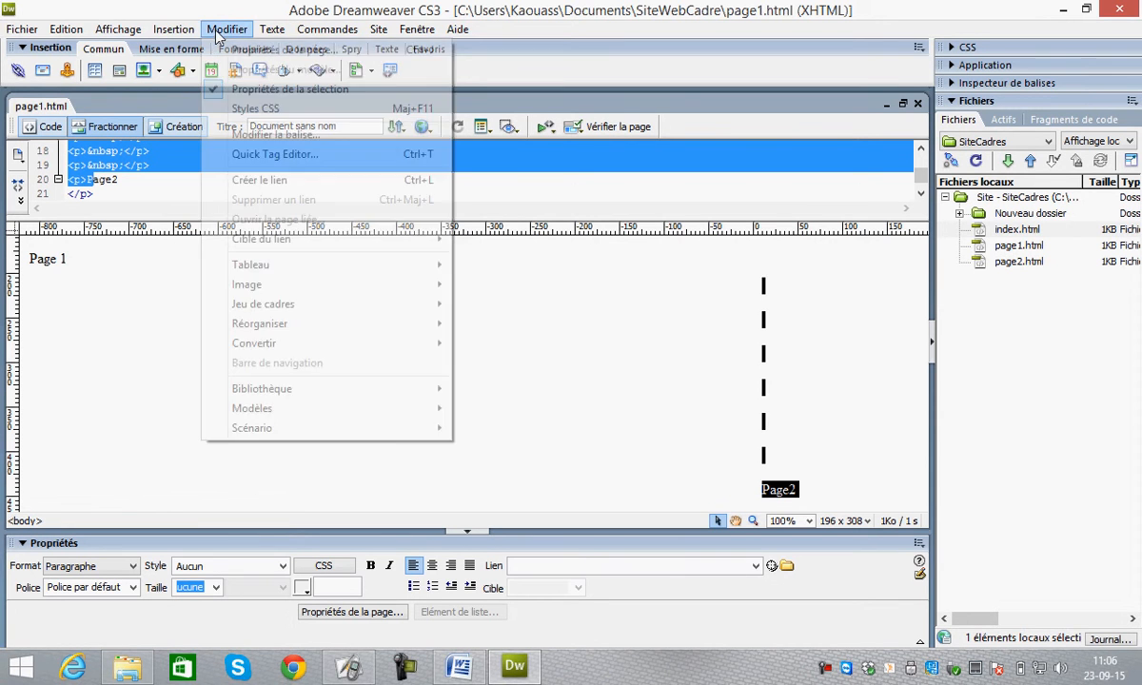
click(276, 49)
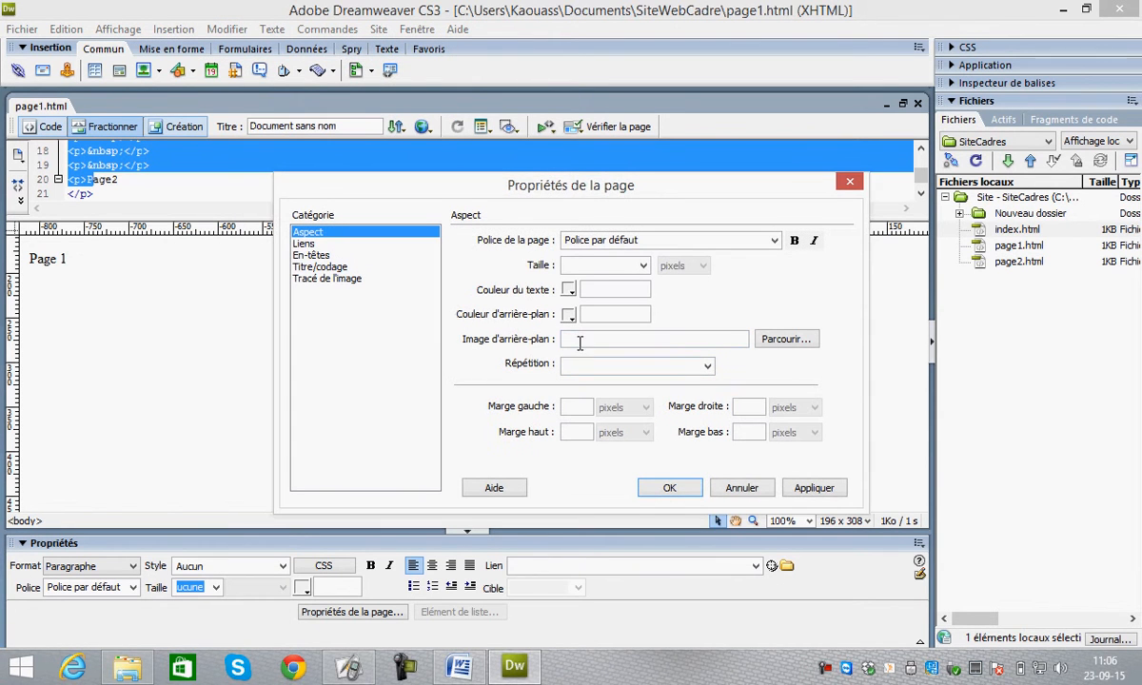
click(568, 315)
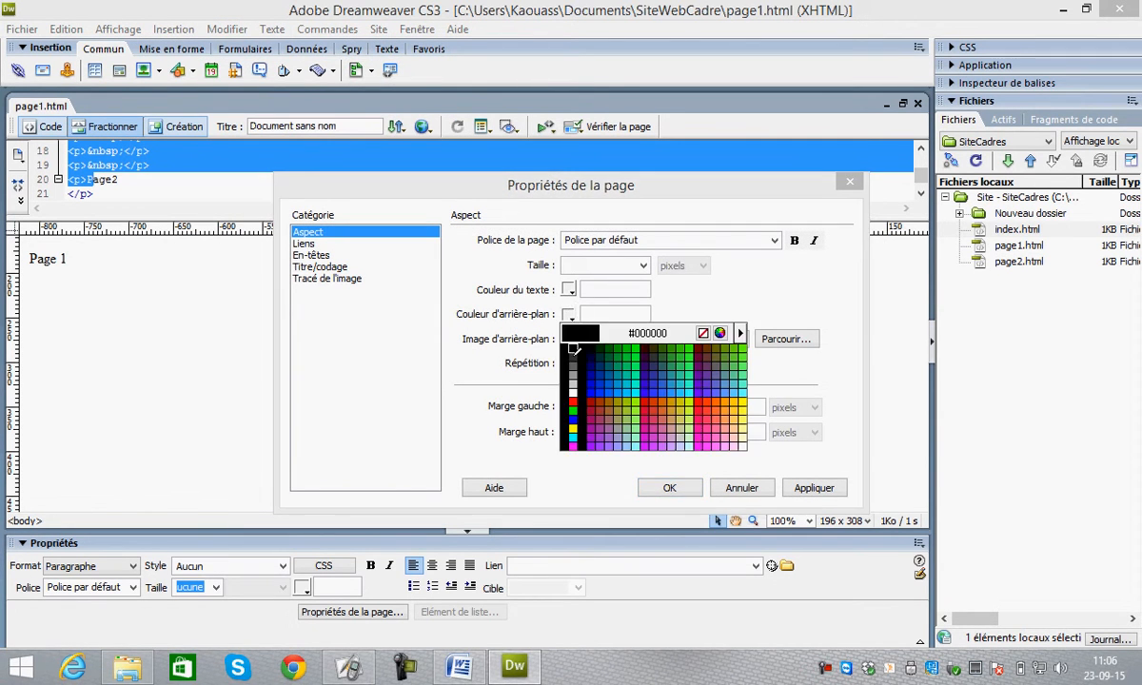
click(590, 375)
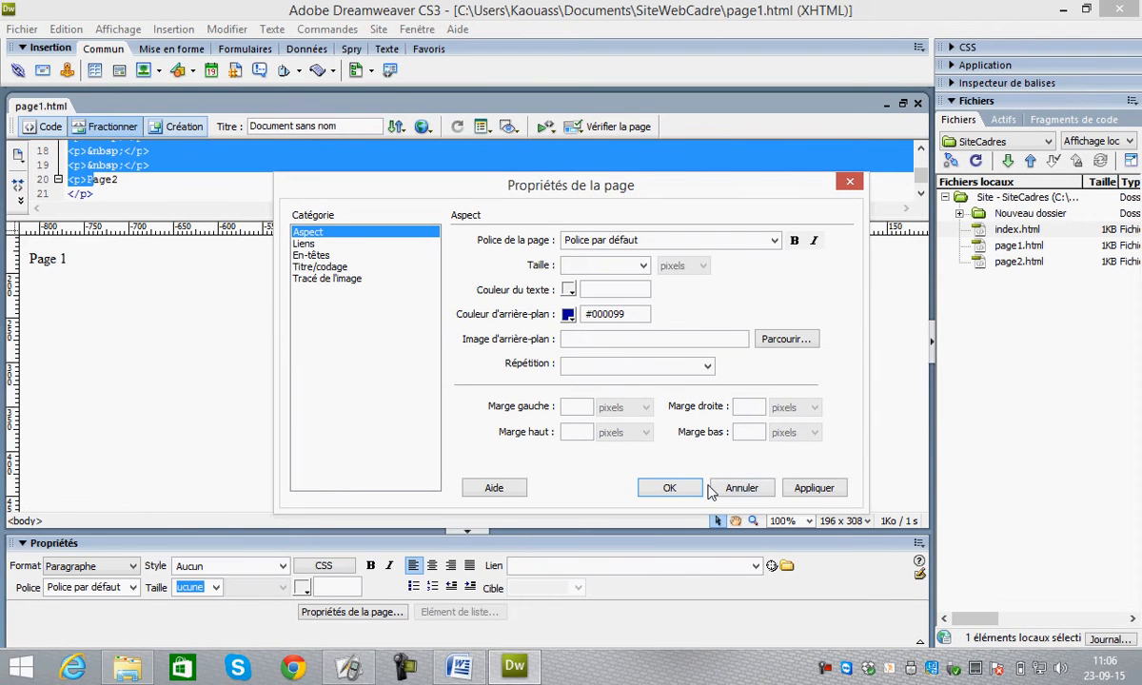
click(816, 493)
click(666, 487)
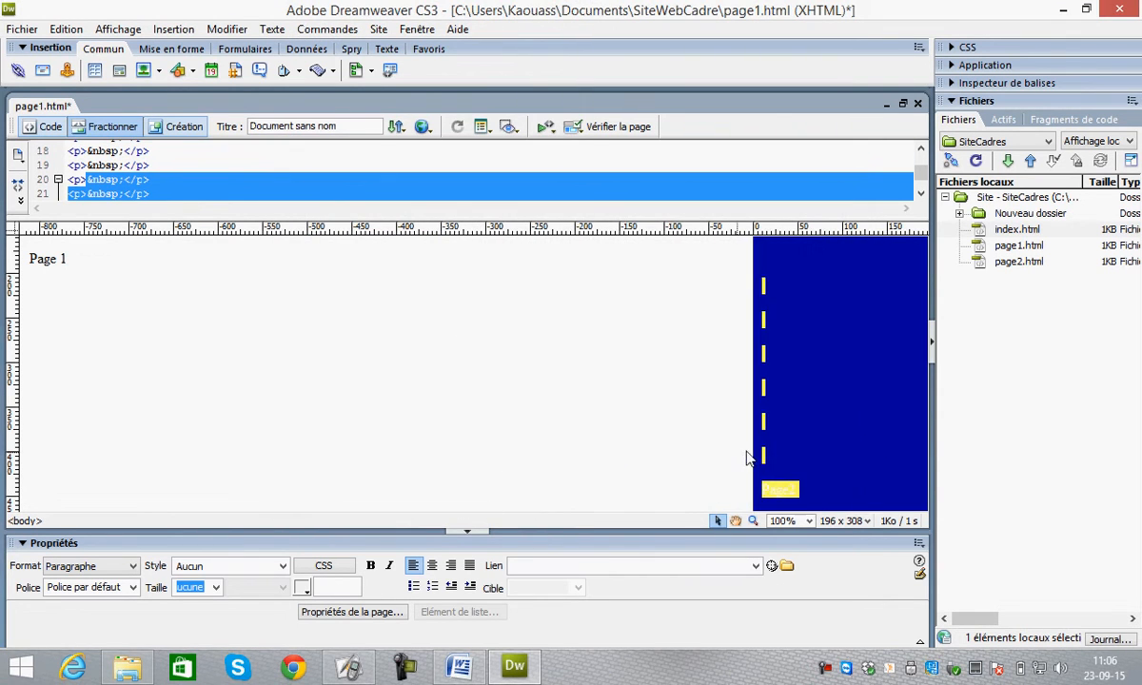
click(886, 438)
- Make the left frame active, then save and preview the frameset in the browser and close the preview
click(519, 389)
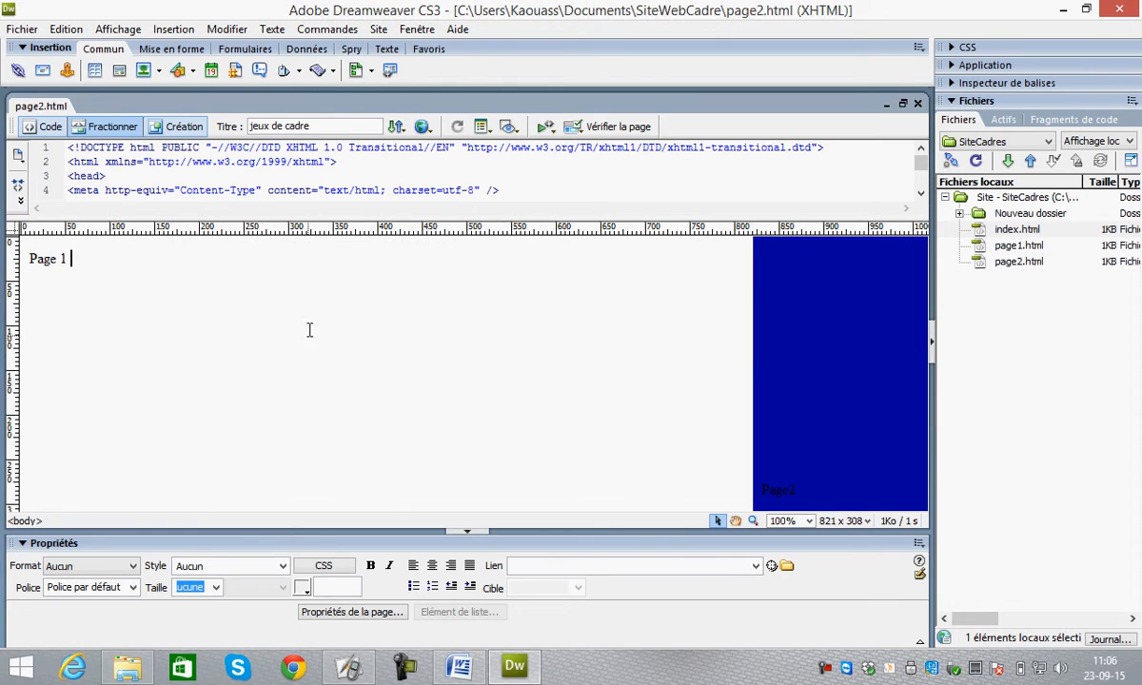
click(243, 48)
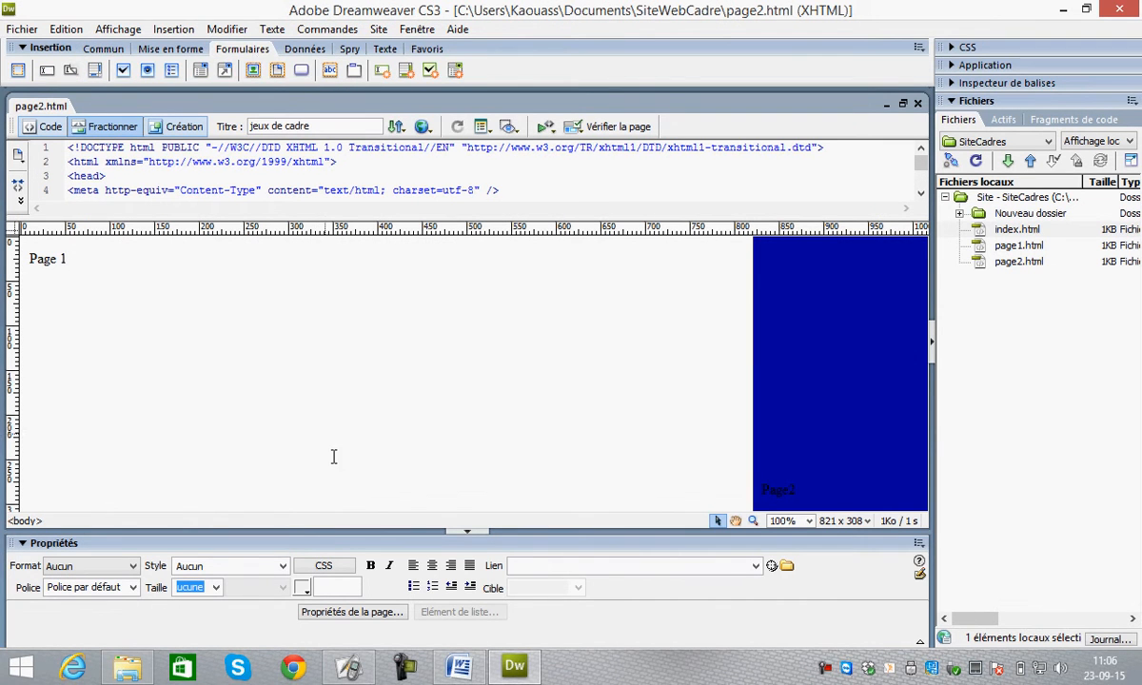
key(F12)
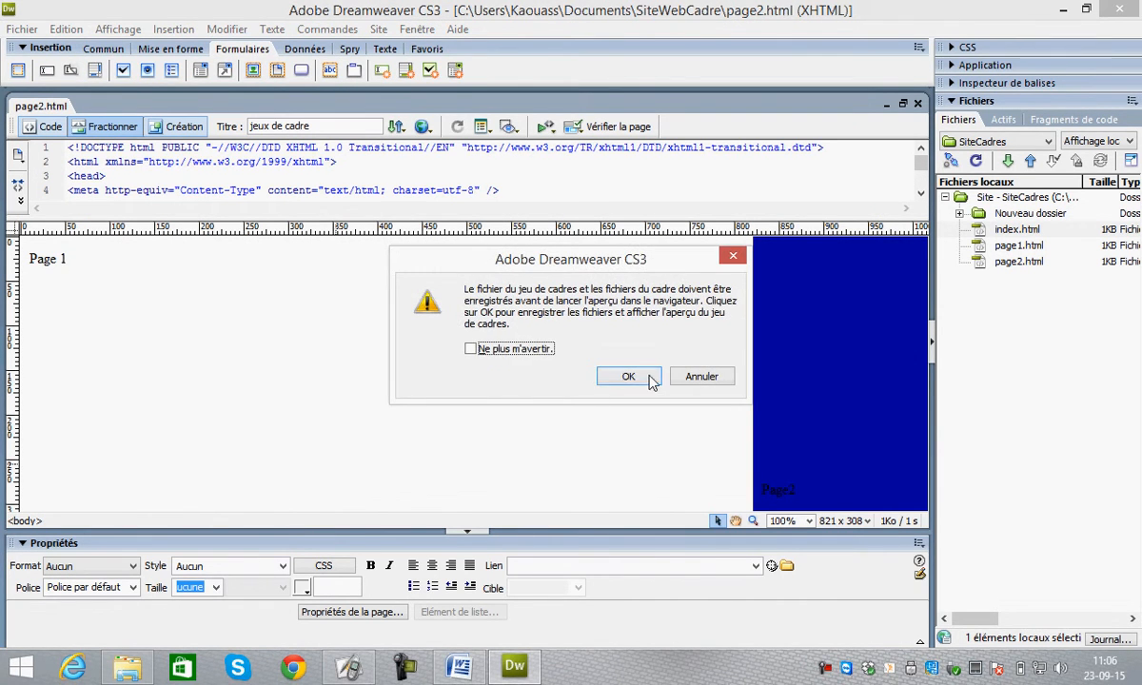
click(628, 377)
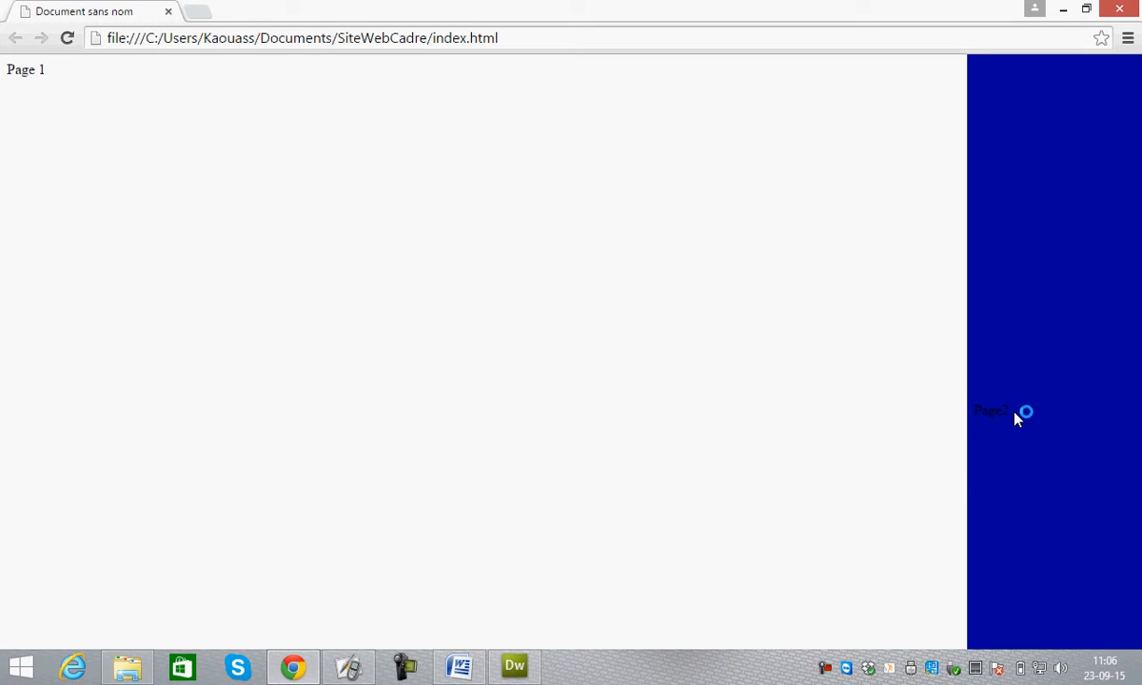
click(1136, 7)
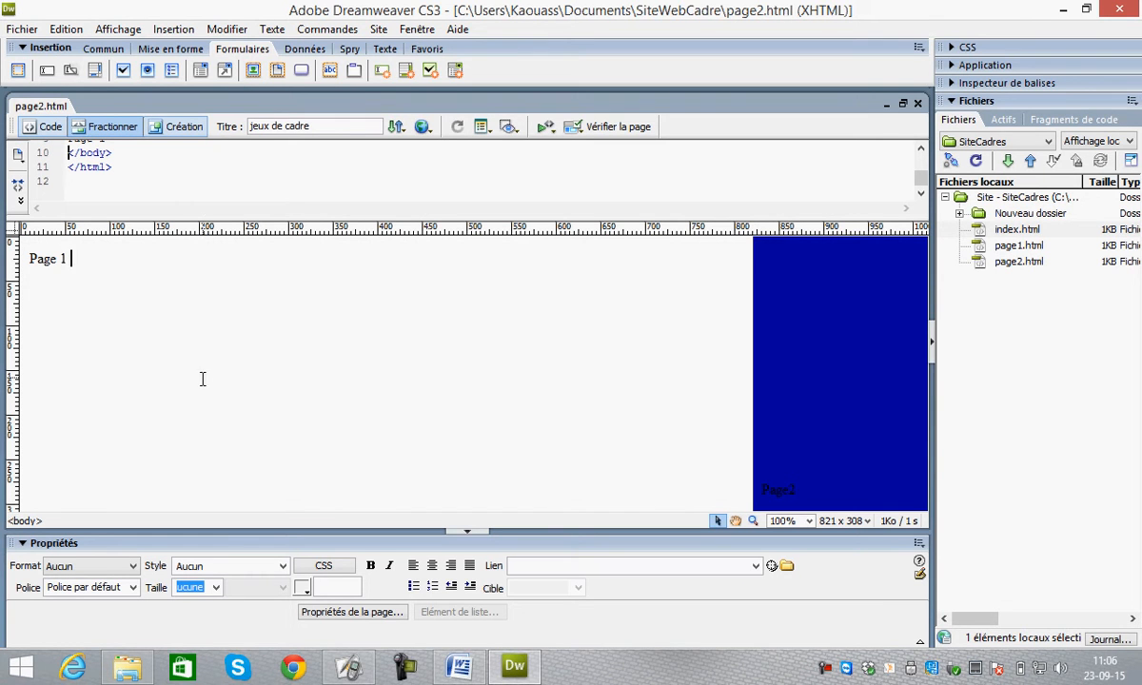
- Set the page background color of the left frame to #FFFF00 in the page properties
click(231, 31)
click(284, 49)
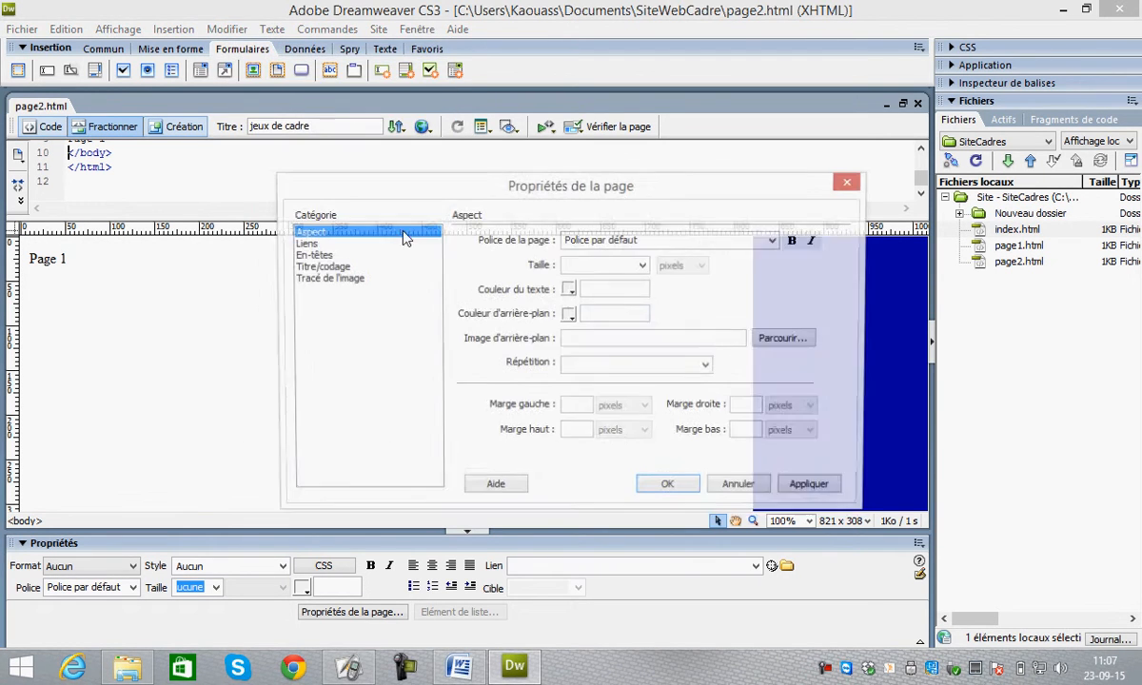
click(568, 315)
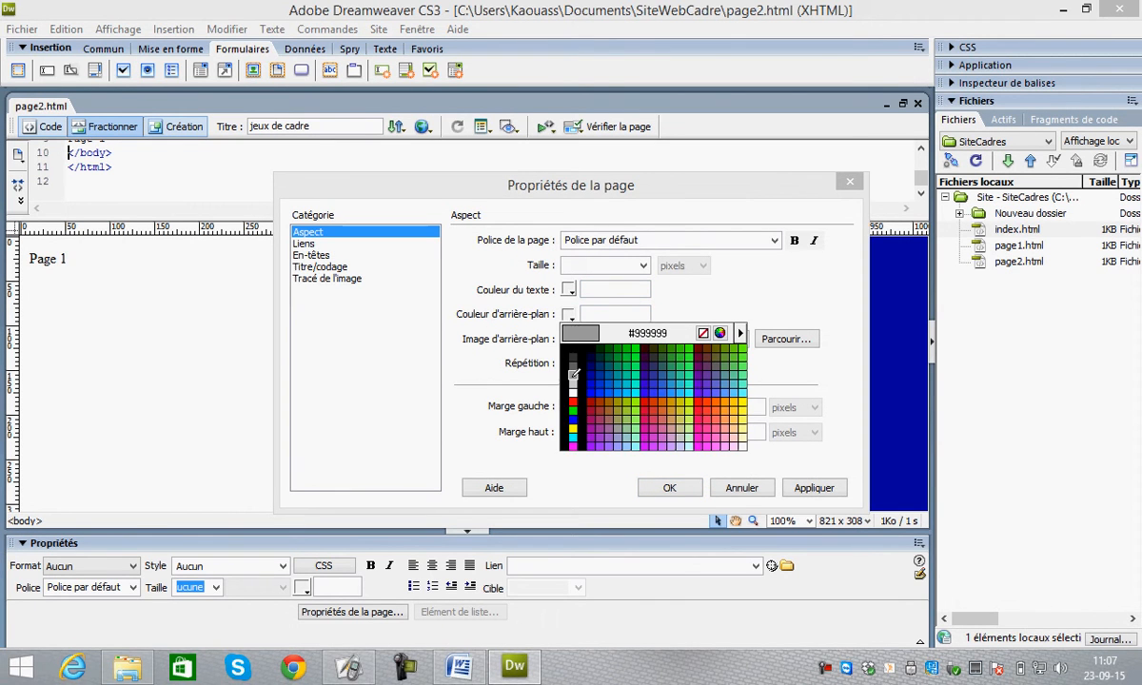
click(573, 428)
click(669, 488)
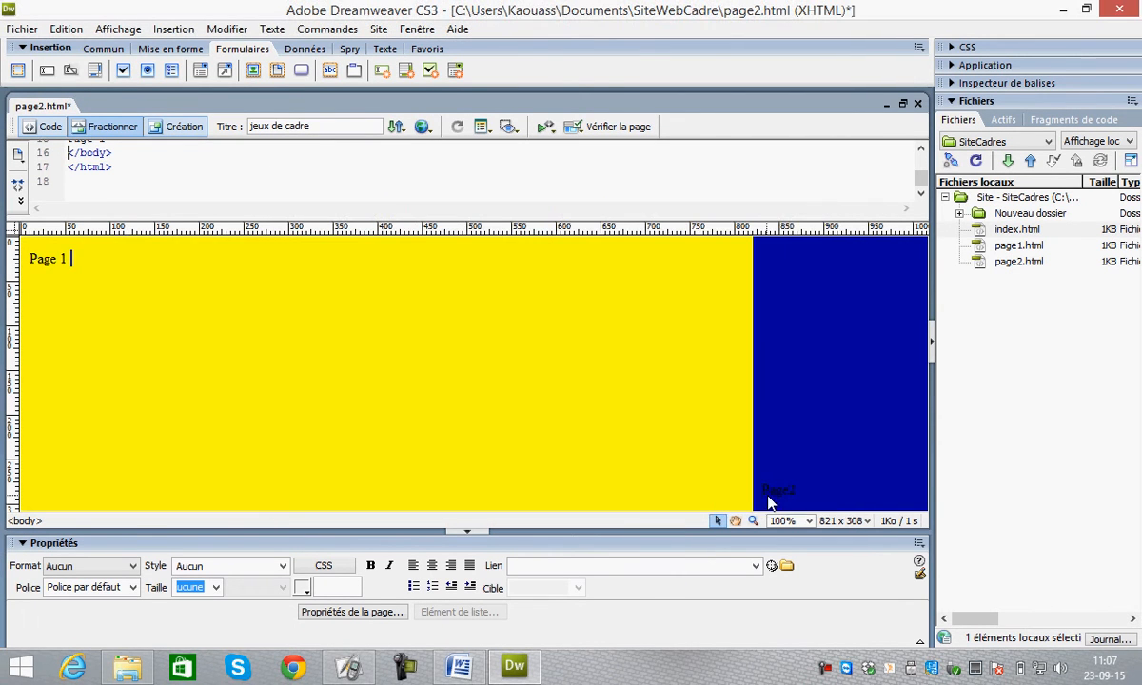
- Save the frameset and preview both colored frames in the browser, then close the preview
key(F12)
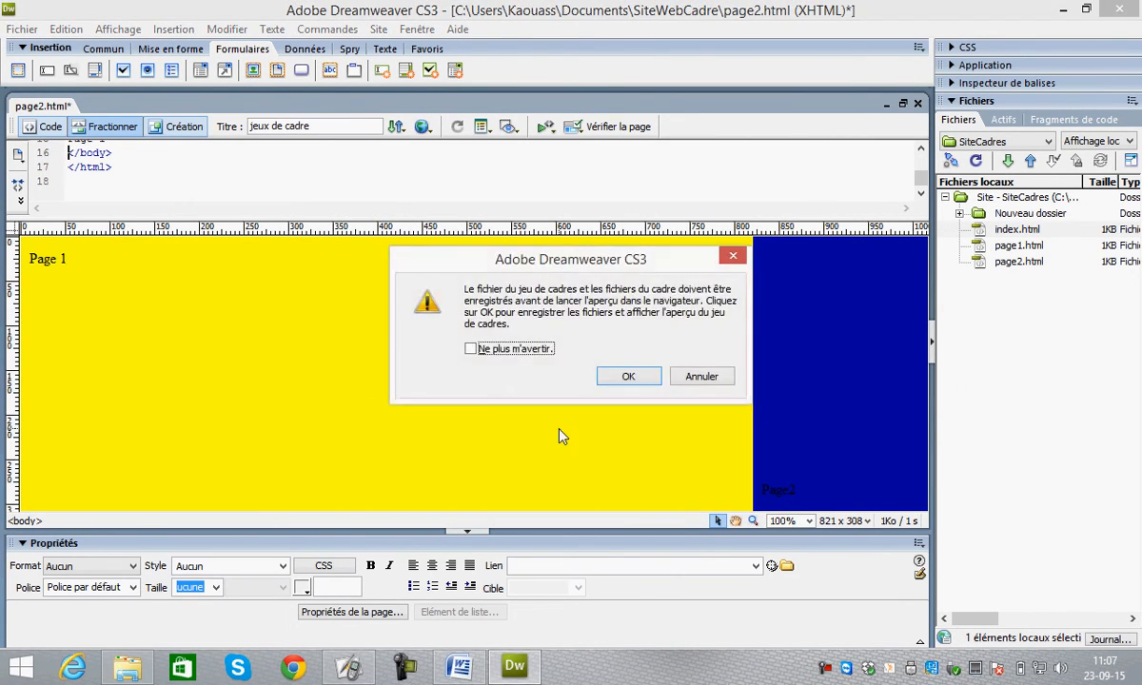
click(626, 380)
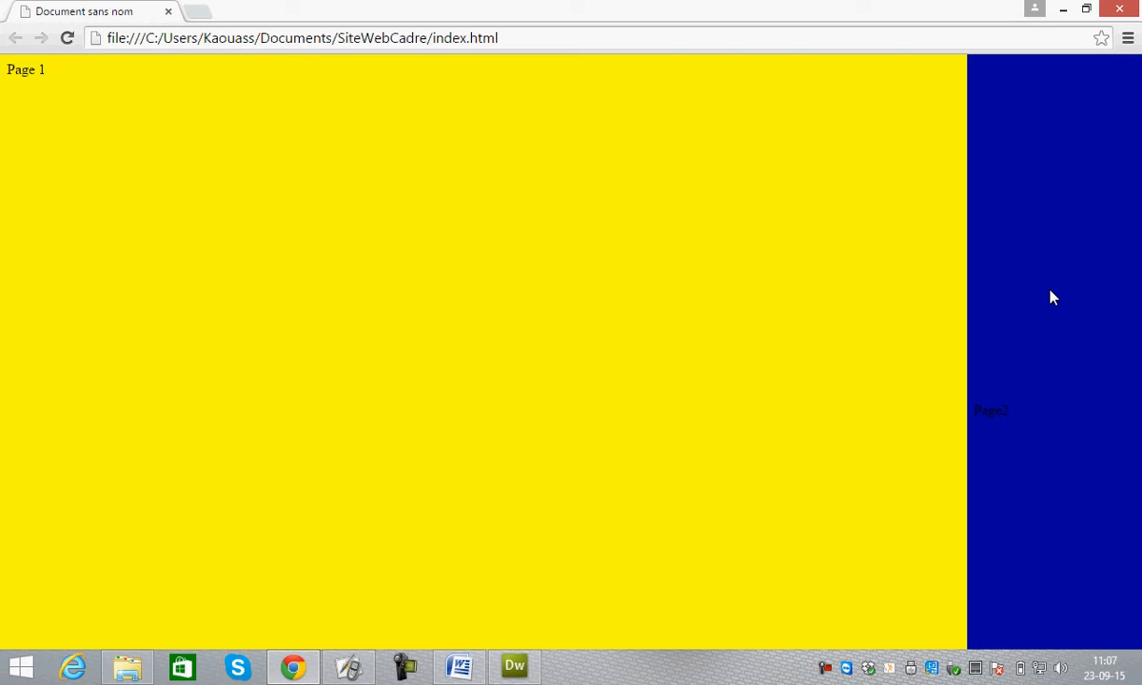
click(1119, 10)
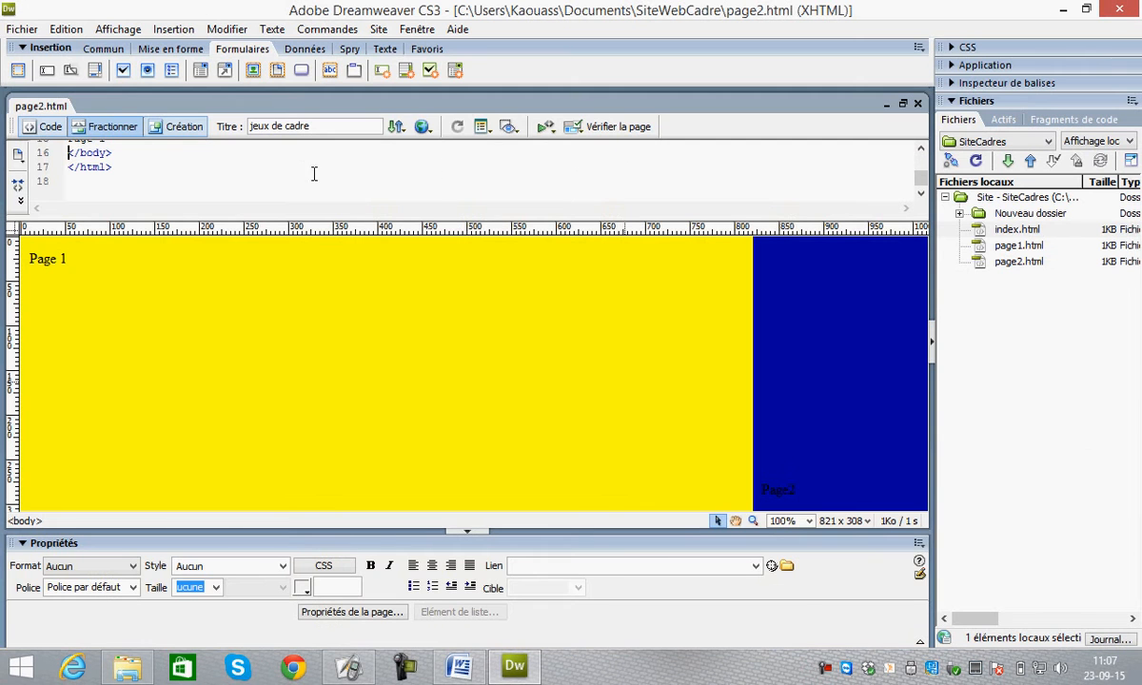
- Collapse the properties area, enlarge the code view, and examine the source of the left frame's page, including its title and body text
click(466, 533)
drag(365, 214, 328, 421)
click(100, 312)
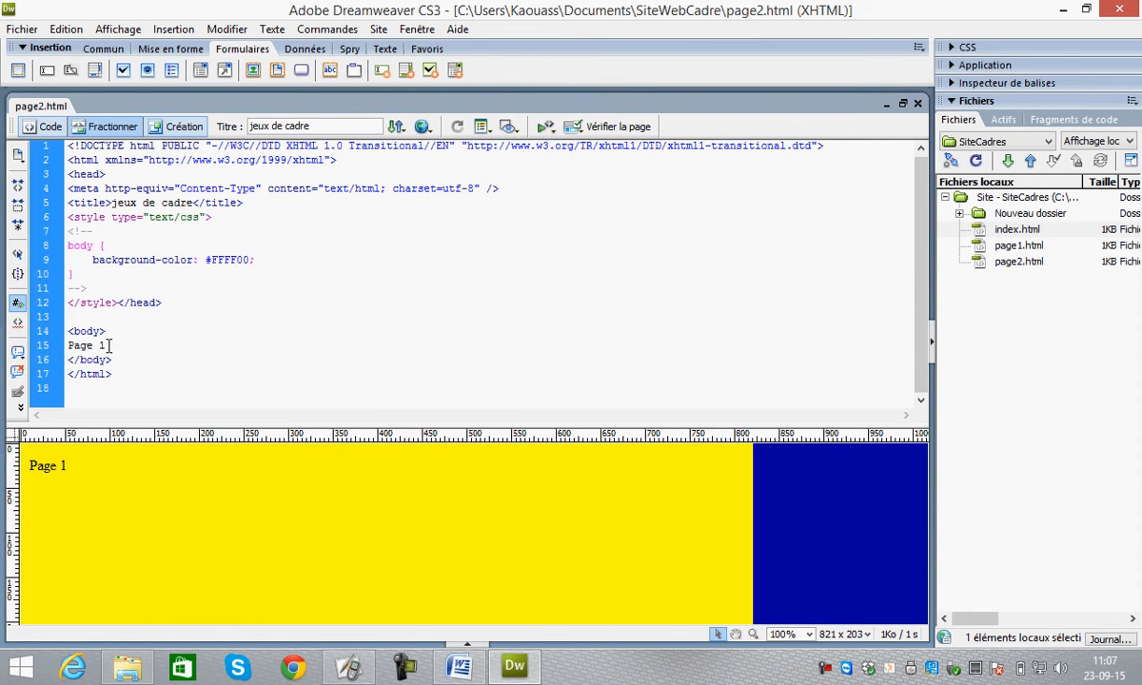
click(110, 345)
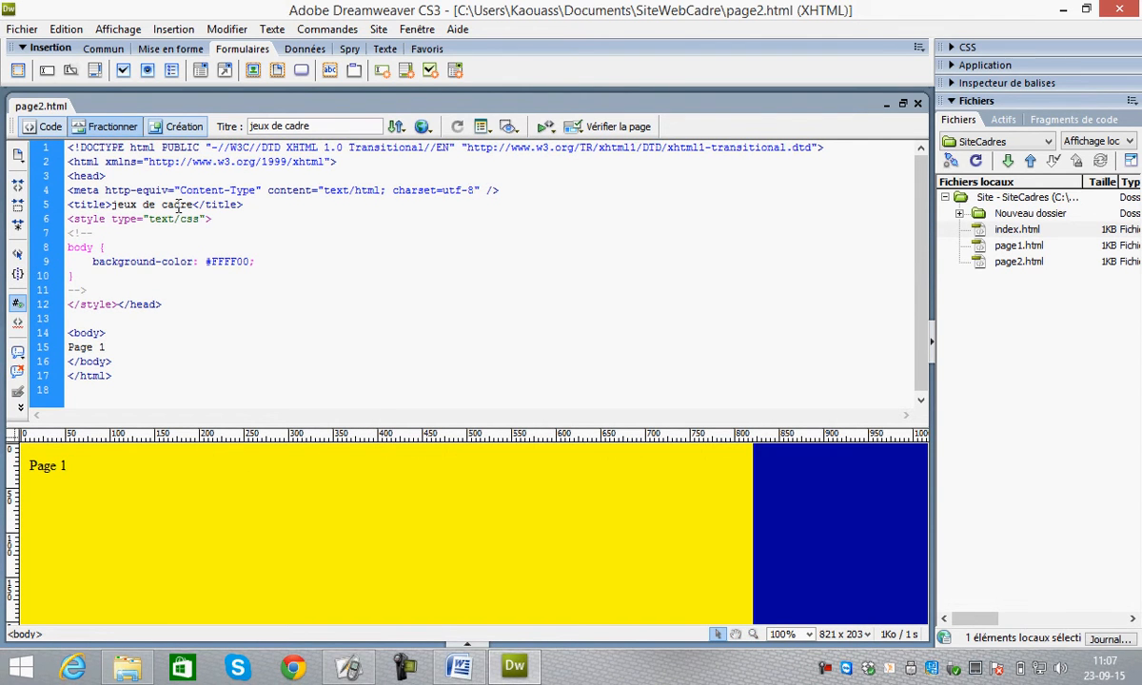
drag(112, 205, 216, 208)
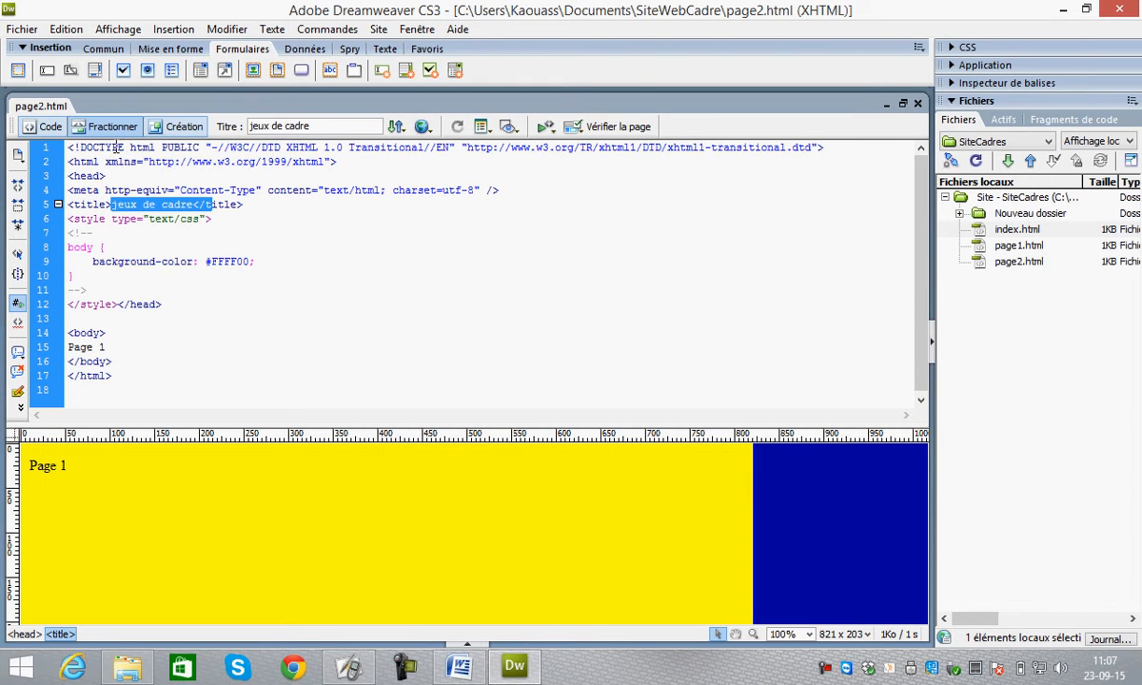
click(688, 590)
click(854, 538)
click(208, 526)
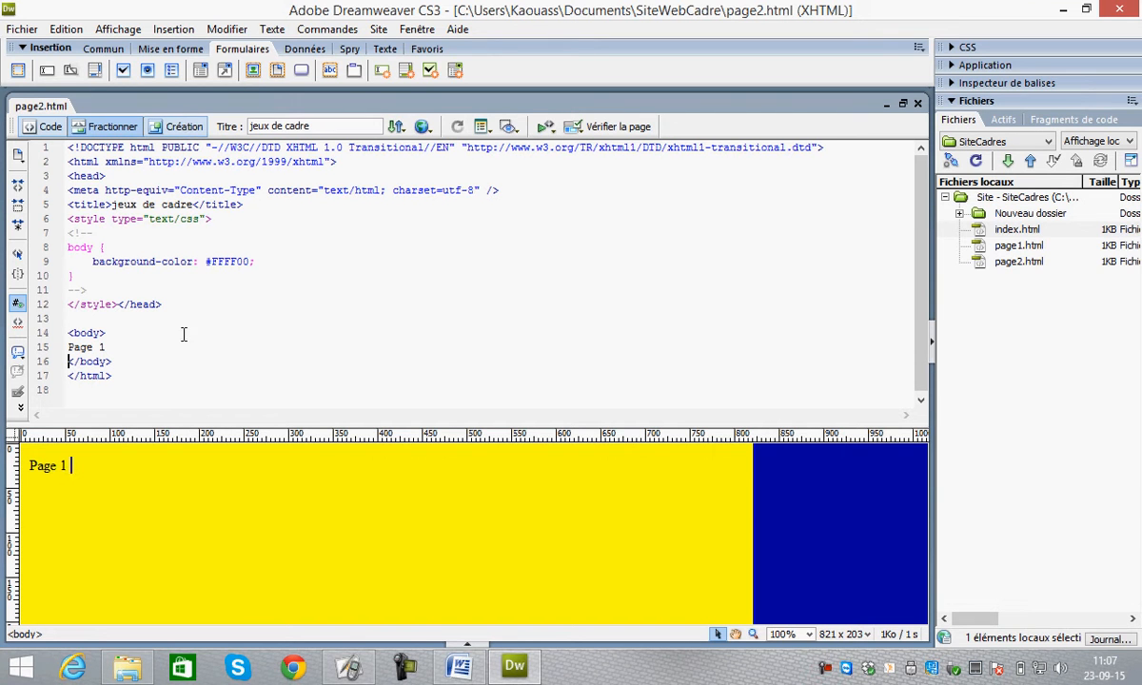
drag(99, 466, 13, 466)
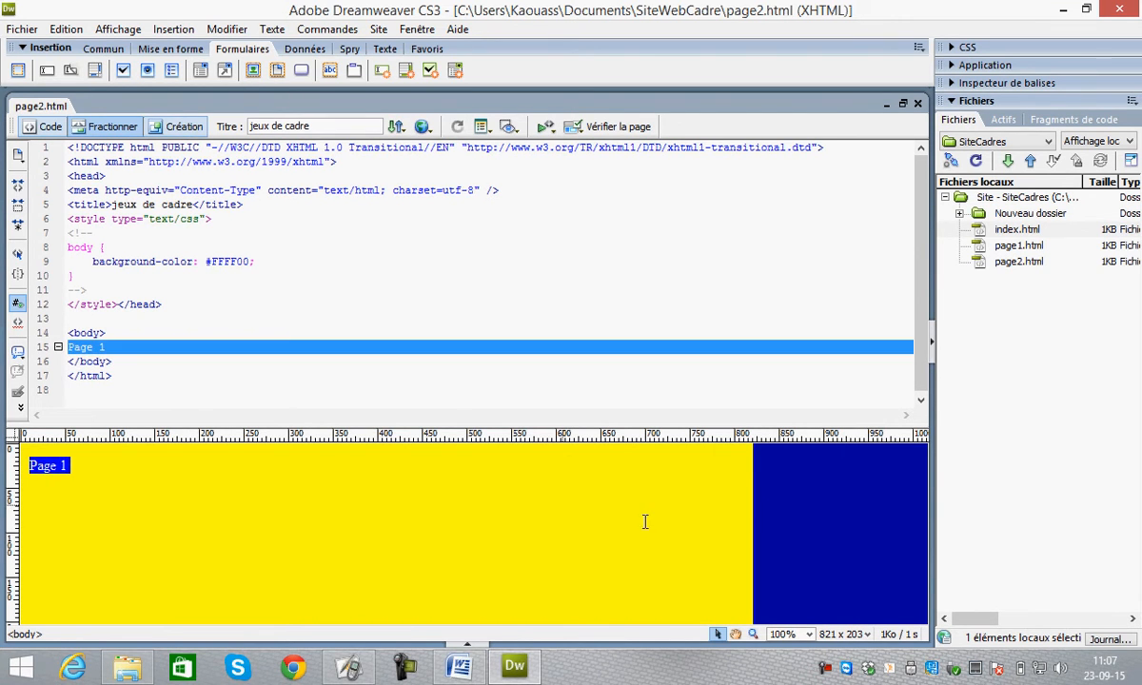
- Examine the source code of the right frame's page, from its head down to the "Page2" paragraph
click(837, 522)
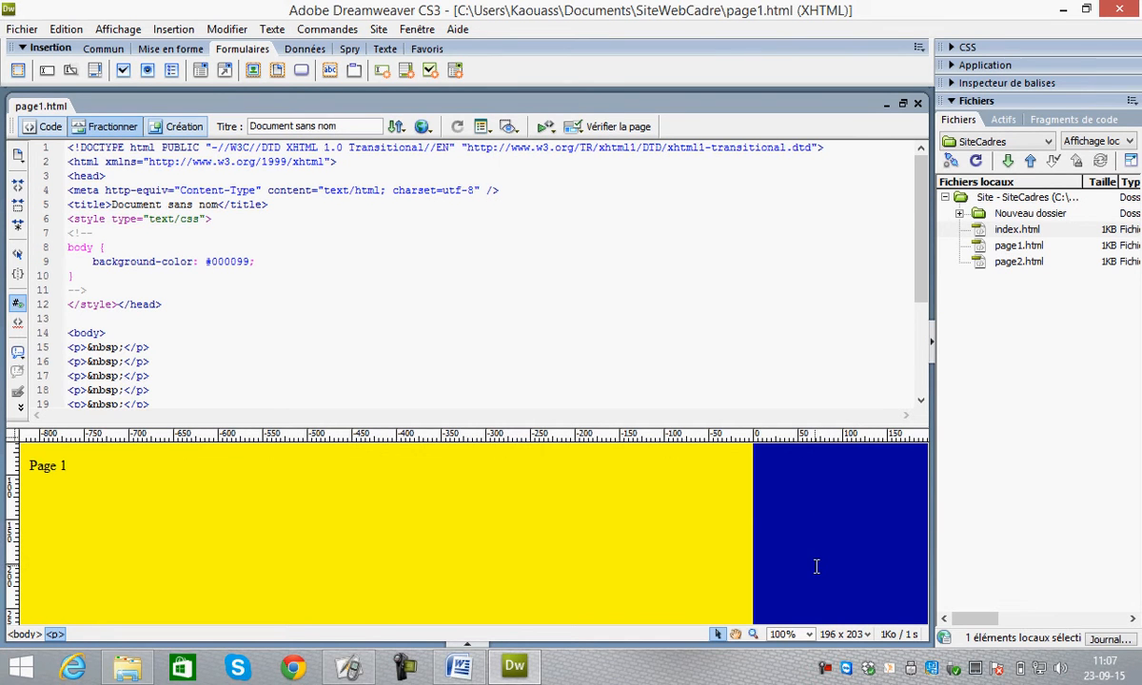
click(173, 338)
scroll(162, 347, down, 4)
scroll(161, 348, up, 4)
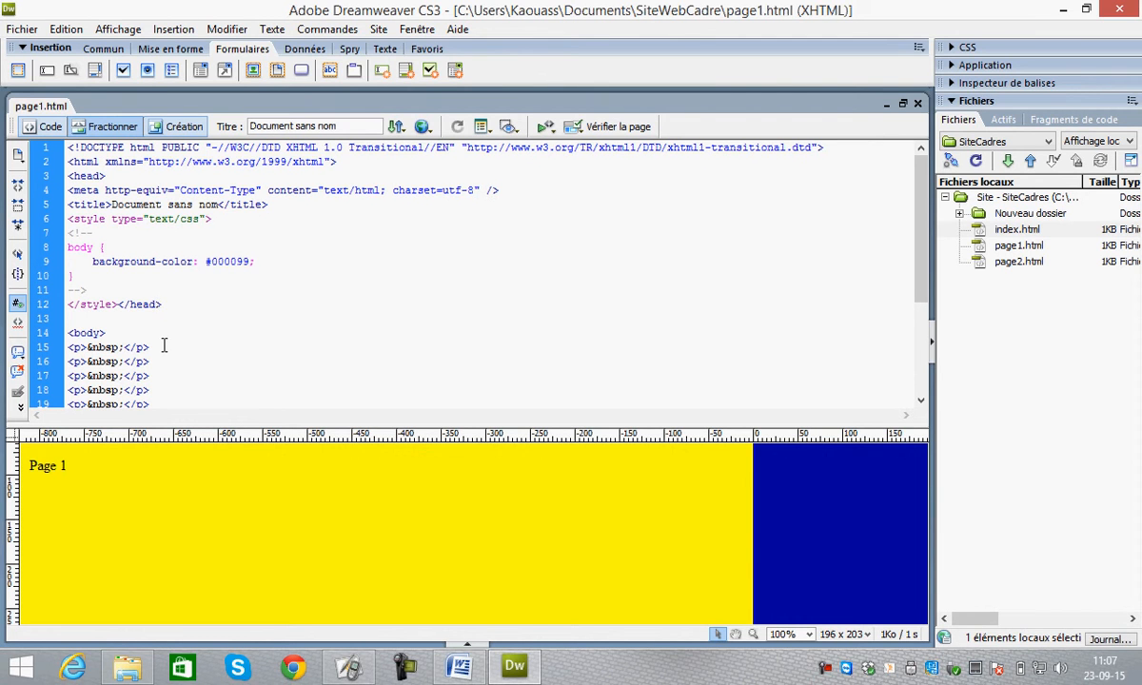
scroll(257, 555, down, 3)
scroll(438, 553, up, 3)
scroll(628, 554, down, 3)
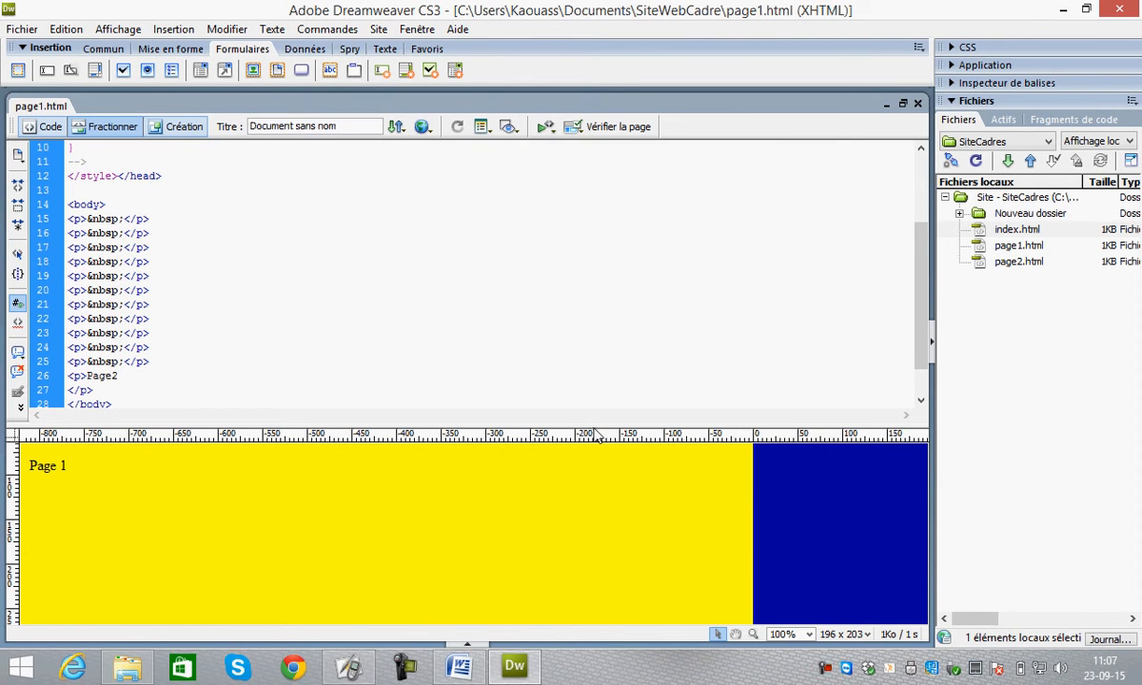
- Shrink the code view and add the lines "dslmkfjlsd jf" and "dfrmgljlkdfglmklkmfd" below "Page 1" in the left frame, each followed by blank paragraphs
drag(591, 426, 591, 302)
click(817, 410)
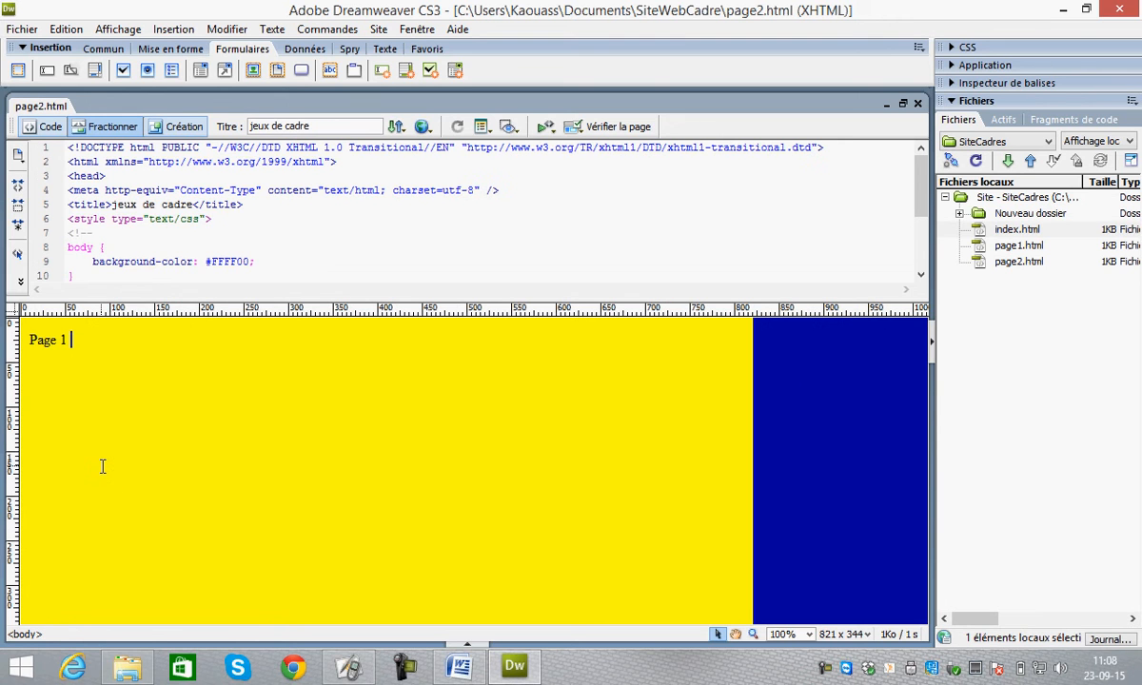
key(Return)
key(Return)
text(dslmkfjlsd jf)
key(Return)
key(Return)
key(Return)
key(Return)
text(dfrmgljlkdfglmklkmfd)
key(Return)
key(Return)
key(Return)
key(Return)
- Continue the left frame's text with two "µ" lines, "ldfkhjglkjhdfkl" and "dflmigjlkfdjgn,;", leaving blank paragraphs before the last two lines
text(µ)
key(Return)
text(µ)
key(Return)
key(Return)
text(ldfkhjglkjhdfkl)
key(Return)
key(Return)
key(Return)
key(Return)
key(Return)
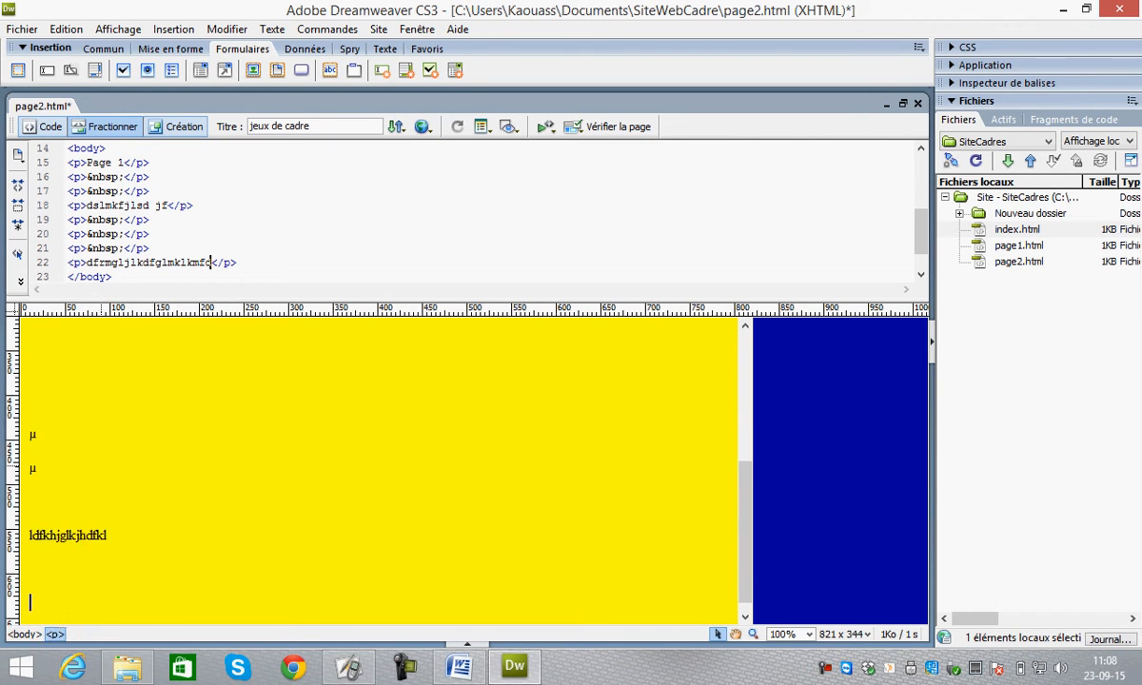
text(dflmigjlkfdjgn,;)
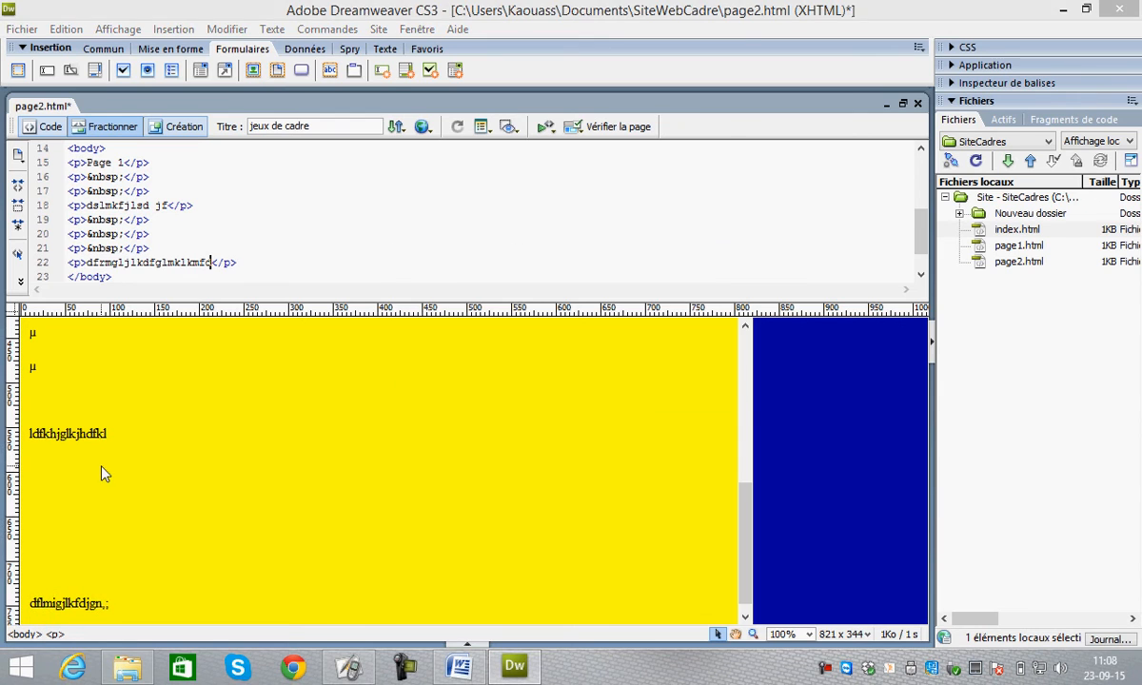
- Save page2.html, preview the frameset in the browser, and check how the two frames scroll
key(ctrl+s)
key(Return)
key(F12)
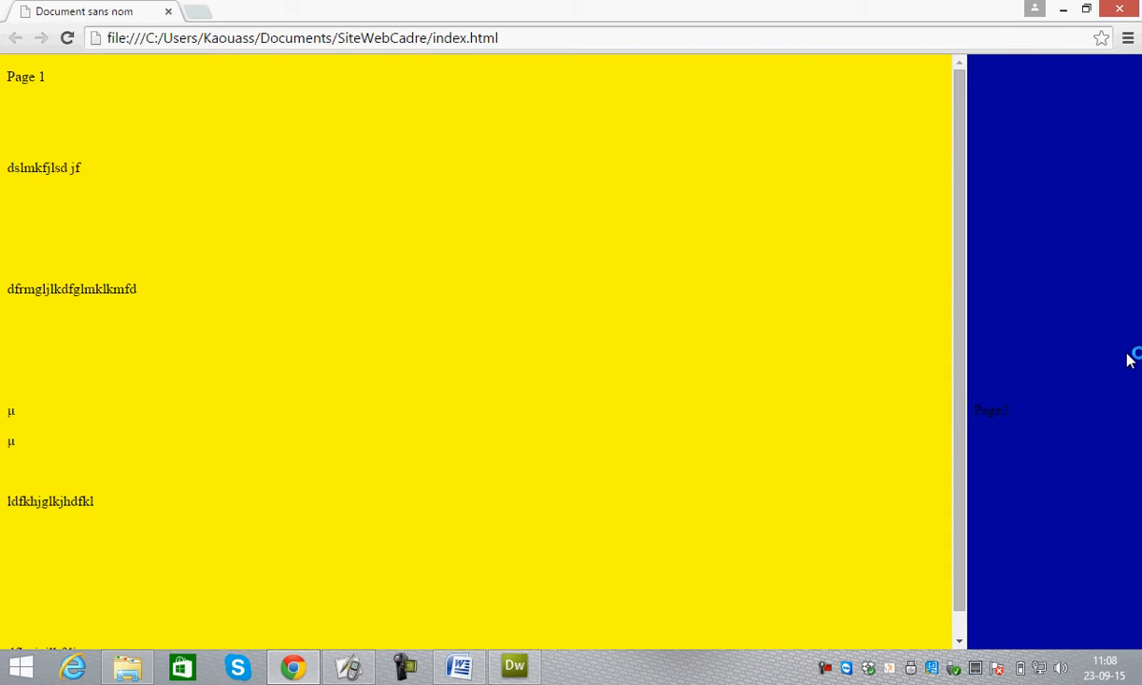
drag(1029, 271, 964, 496)
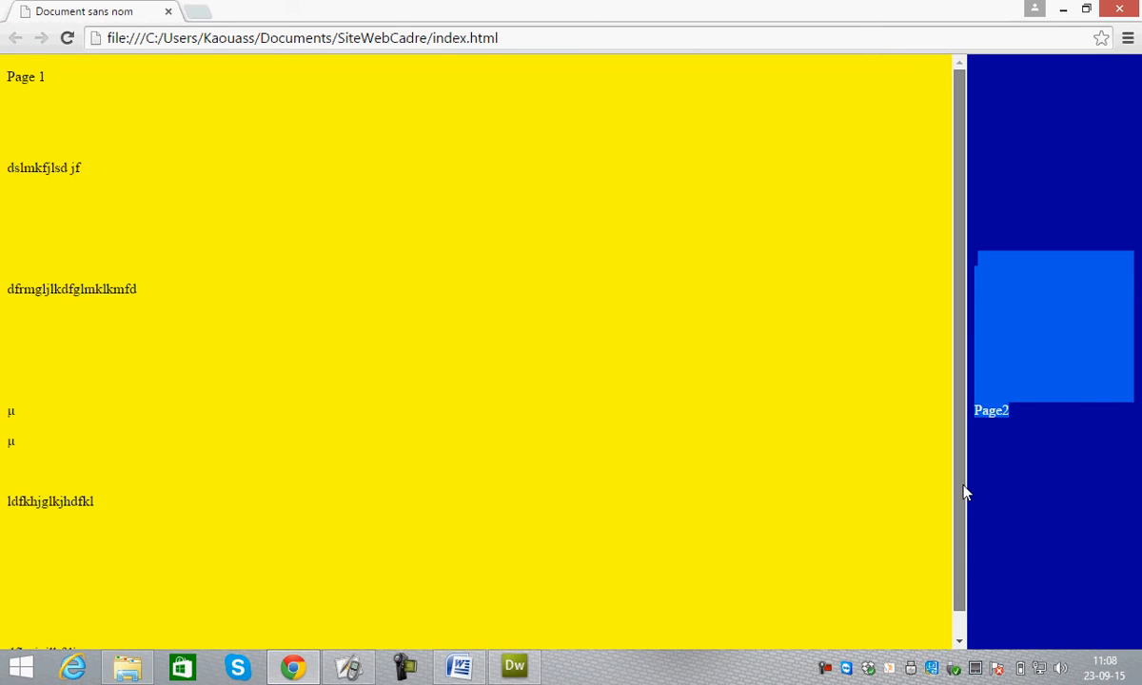
drag(955, 576, 948, 468)
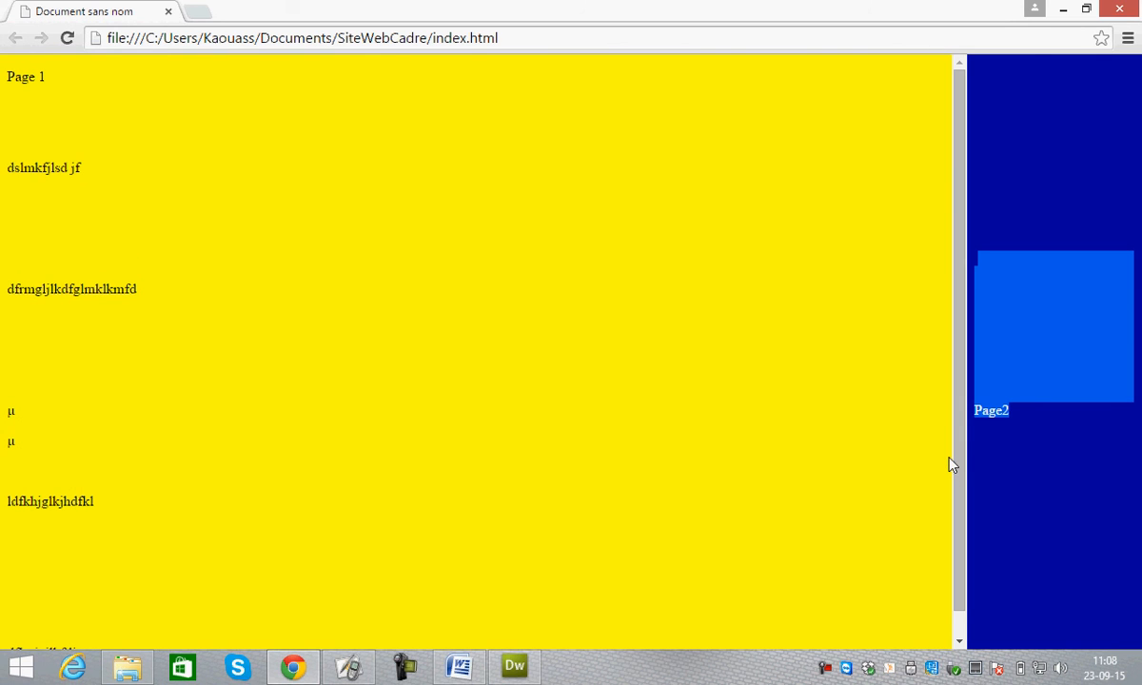